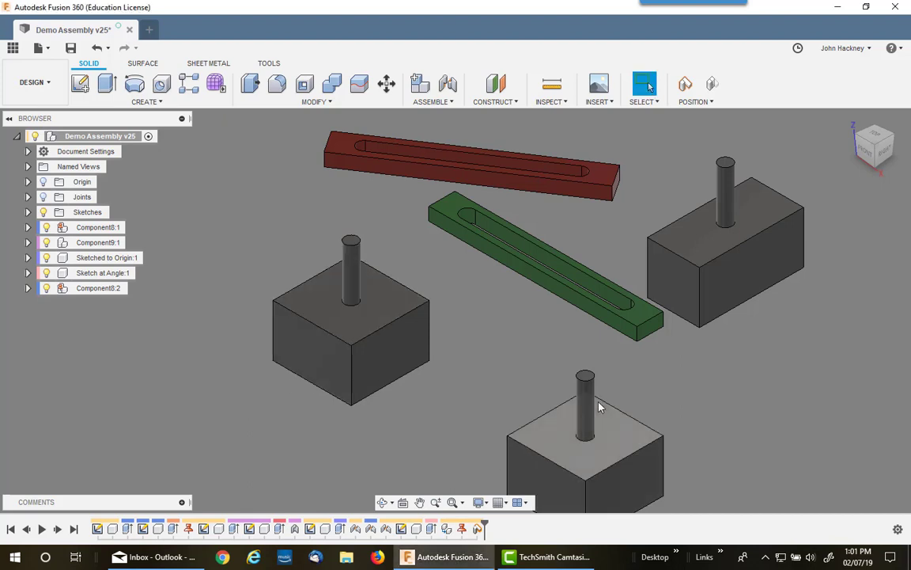
Join the left block's pin to the green bar's slot end with a pin-slot joint.
drag(728, 285, 708, 273)
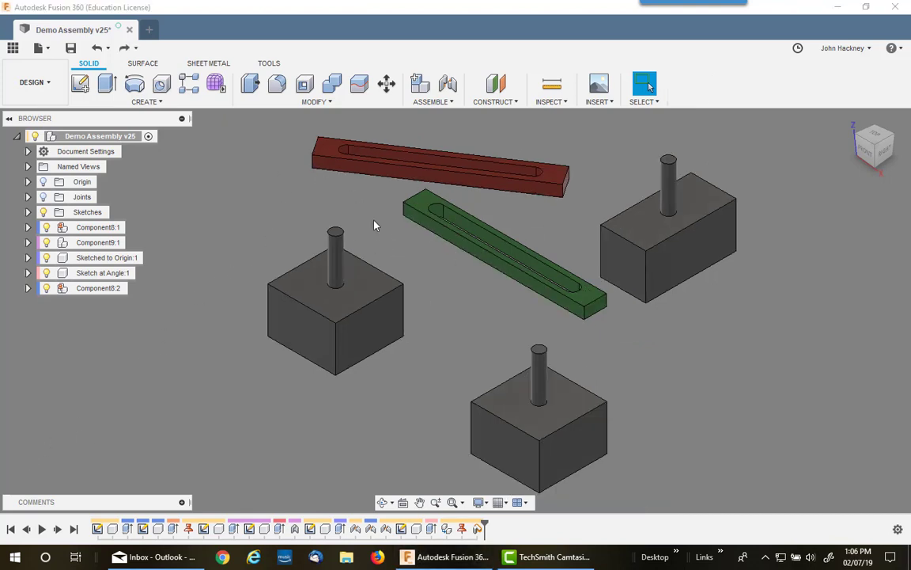
middle_drag(366, 212, 358, 226)
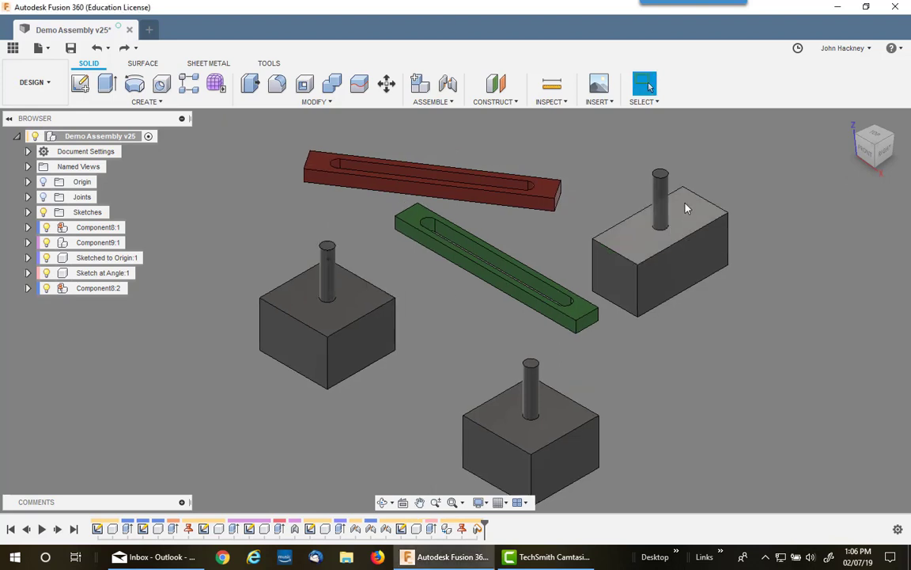
click(431, 102)
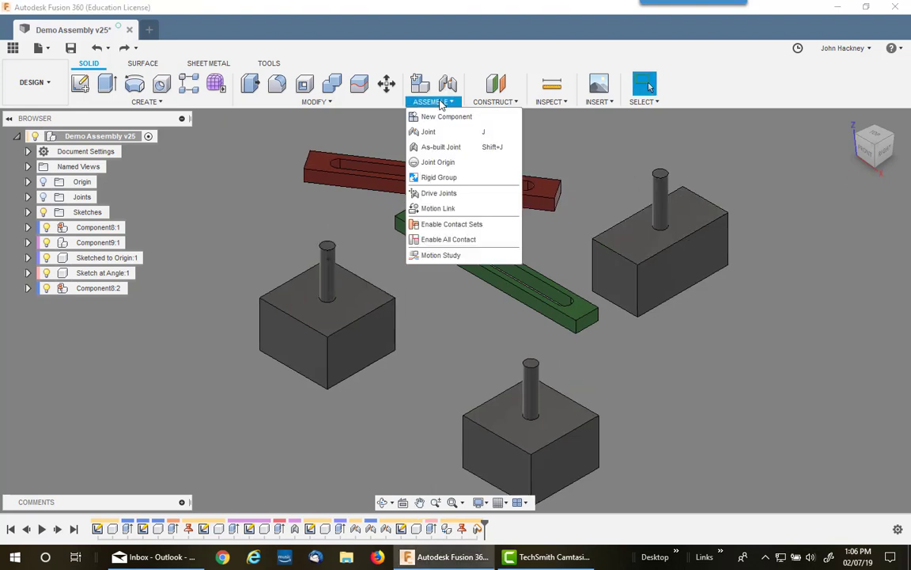
click(428, 132)
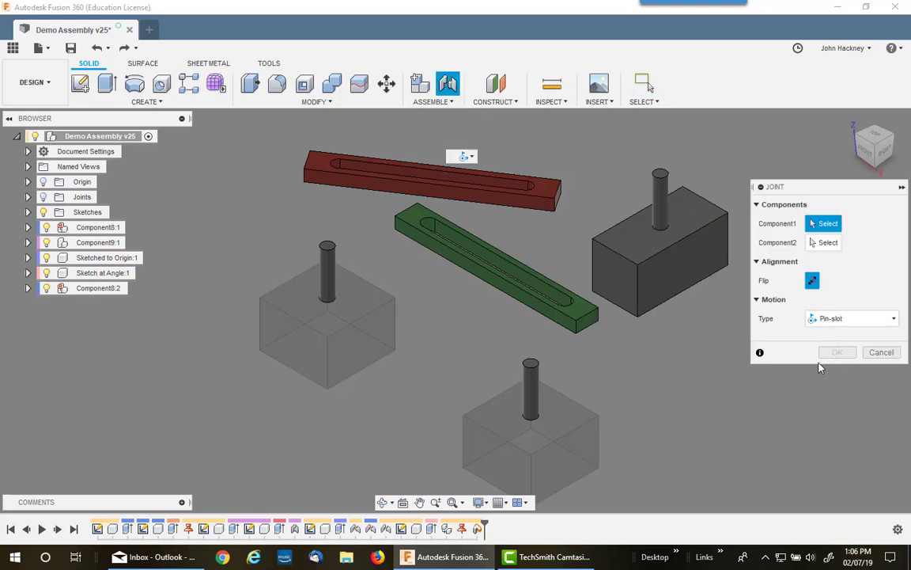
scroll(427, 277, up, 3)
middle_drag(397, 292, 368, 358)
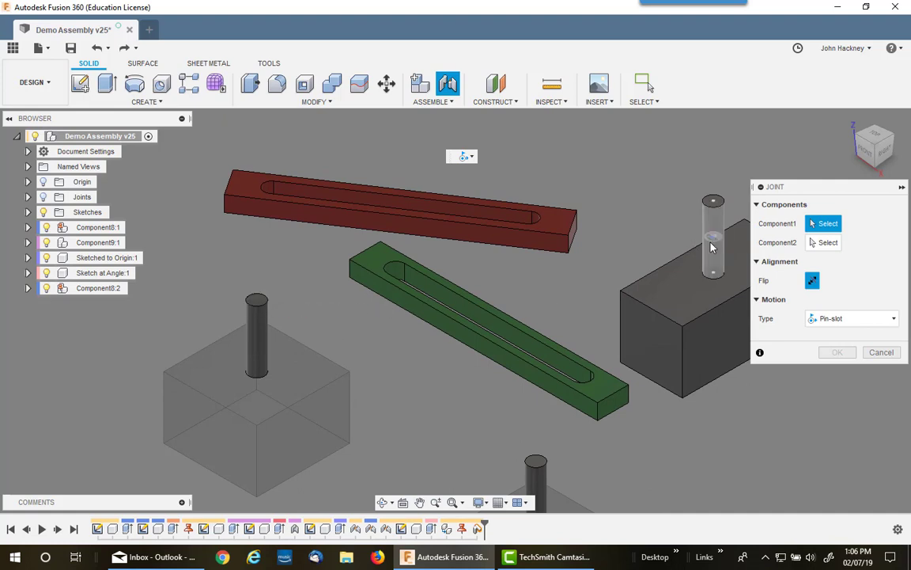
click(263, 299)
scroll(364, 245, up, 5)
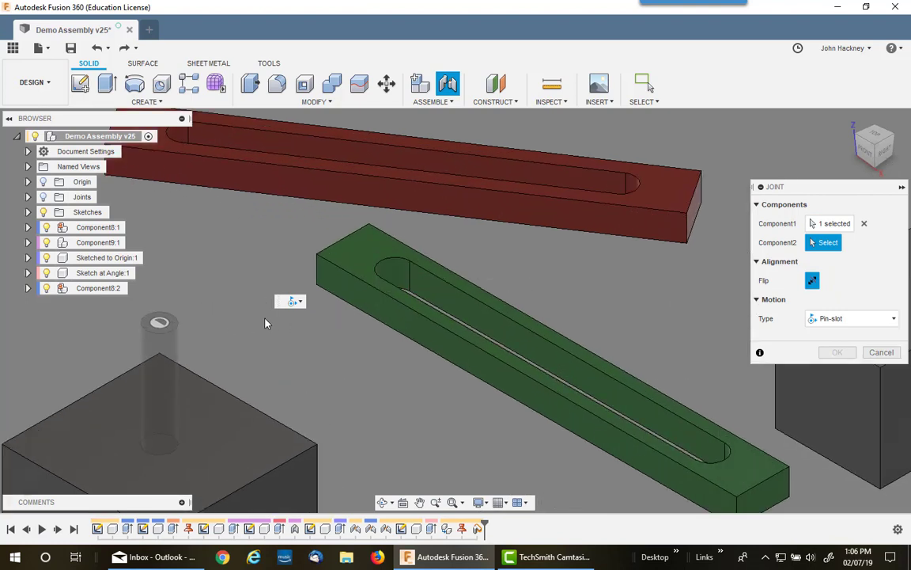
click(389, 270)
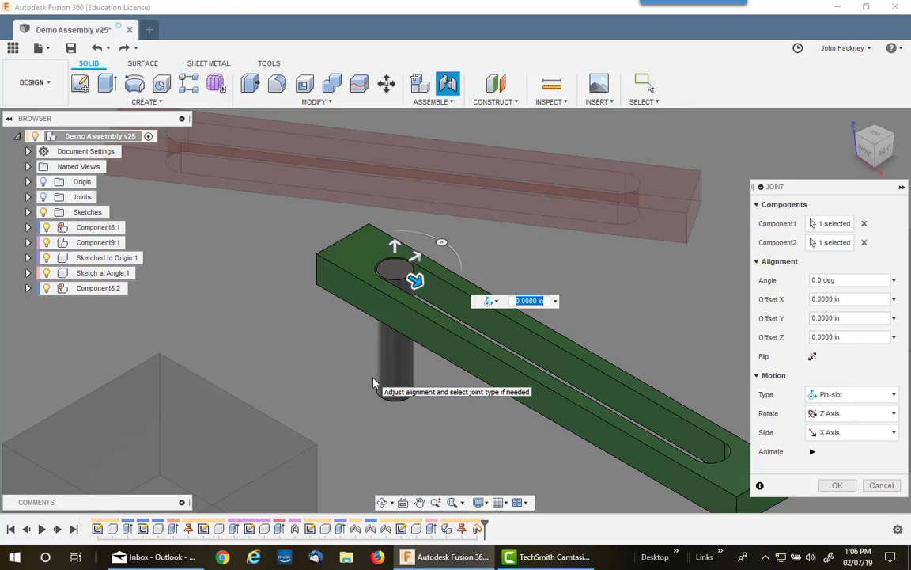
click(837, 485)
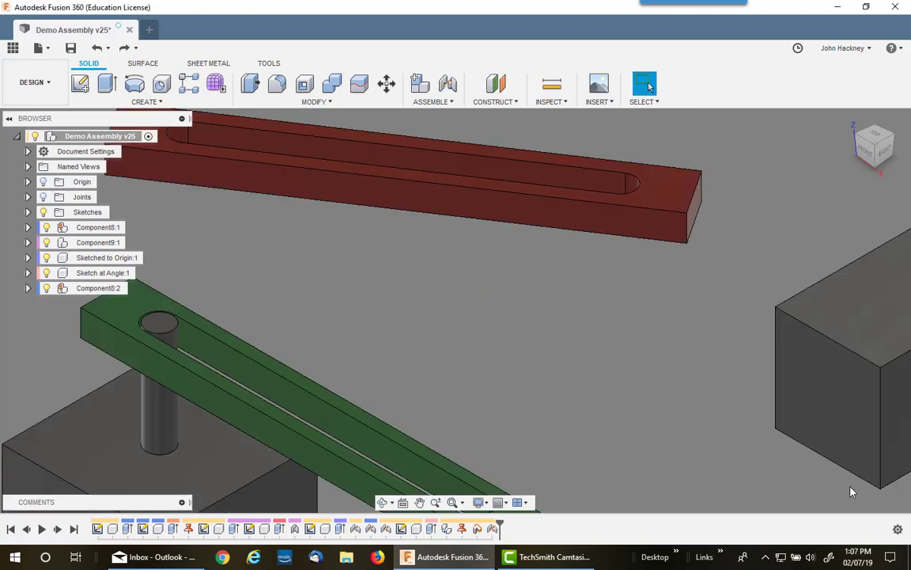
Seat the right block's pin in the far end of the green bar's slot with a pin-slot joint.
scroll(596, 407, down, 4)
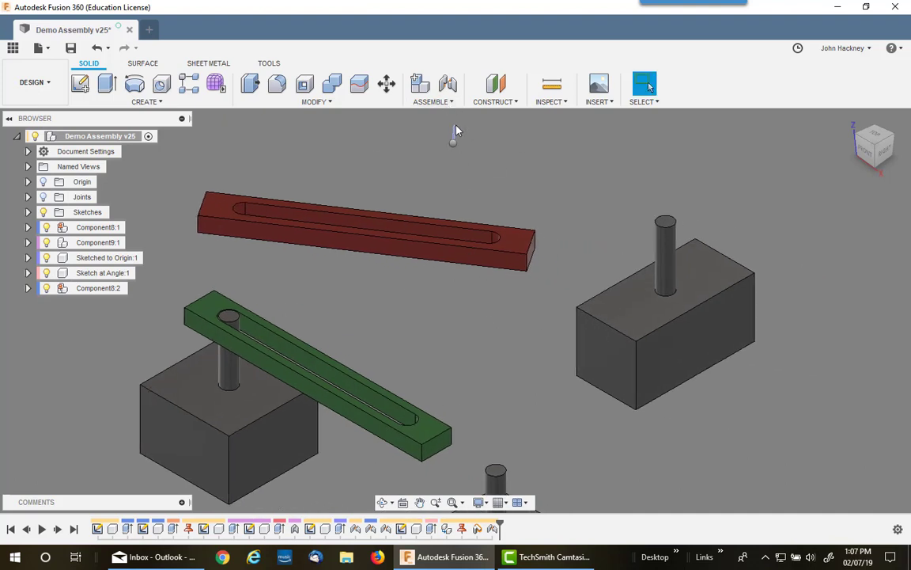
right_click(456, 137)
click(455, 106)
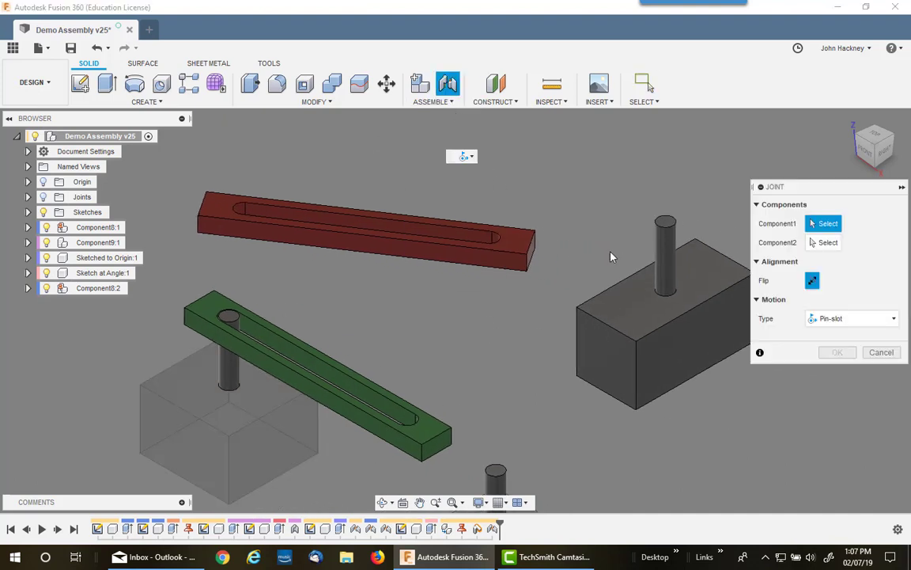
click(665, 224)
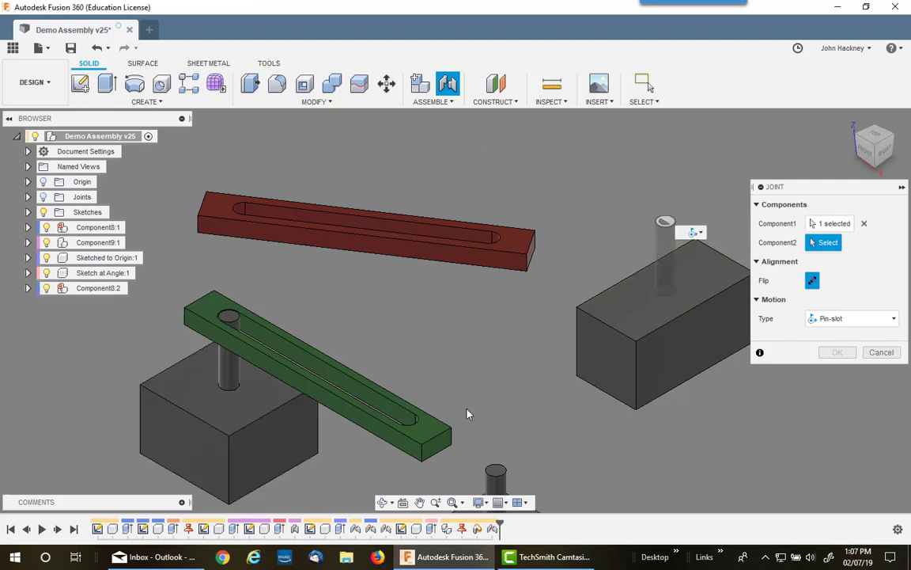
scroll(417, 427, up, 4)
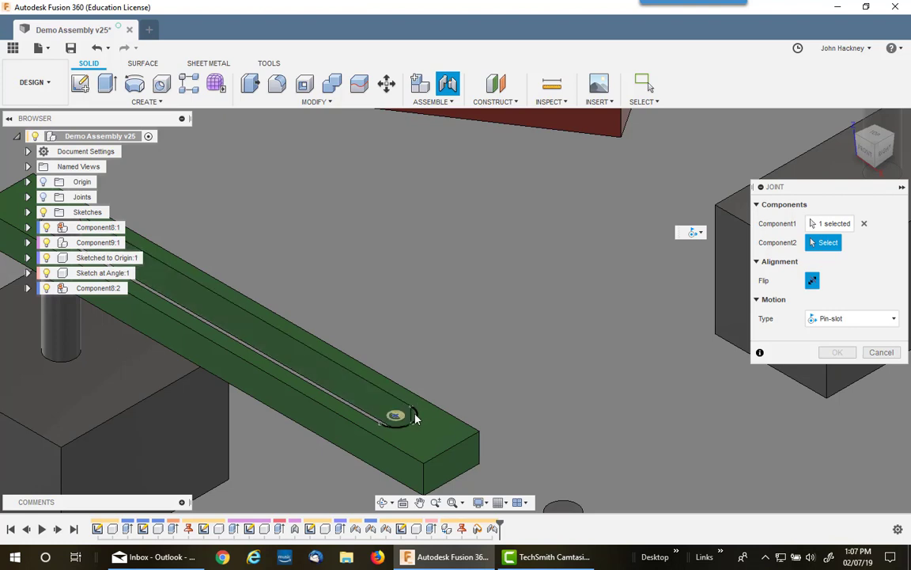
click(411, 418)
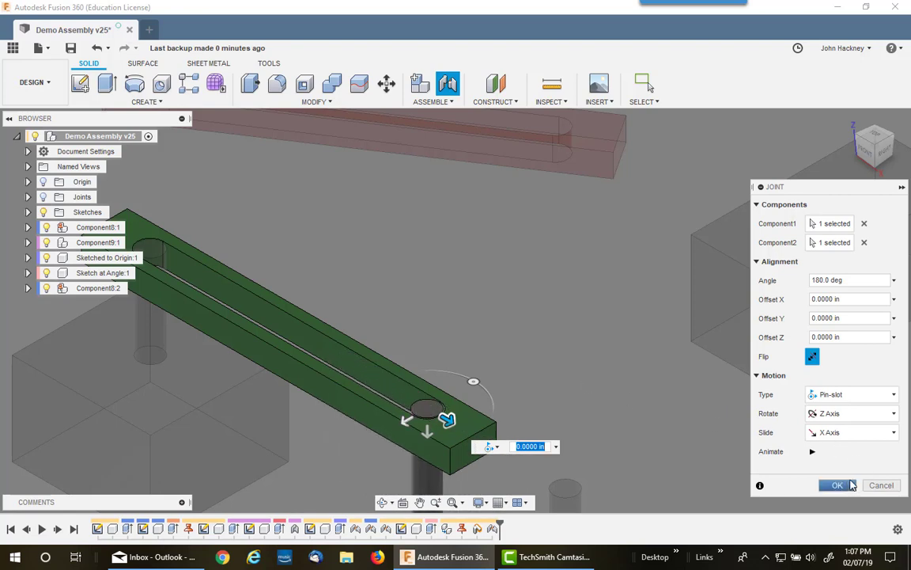
click(837, 485)
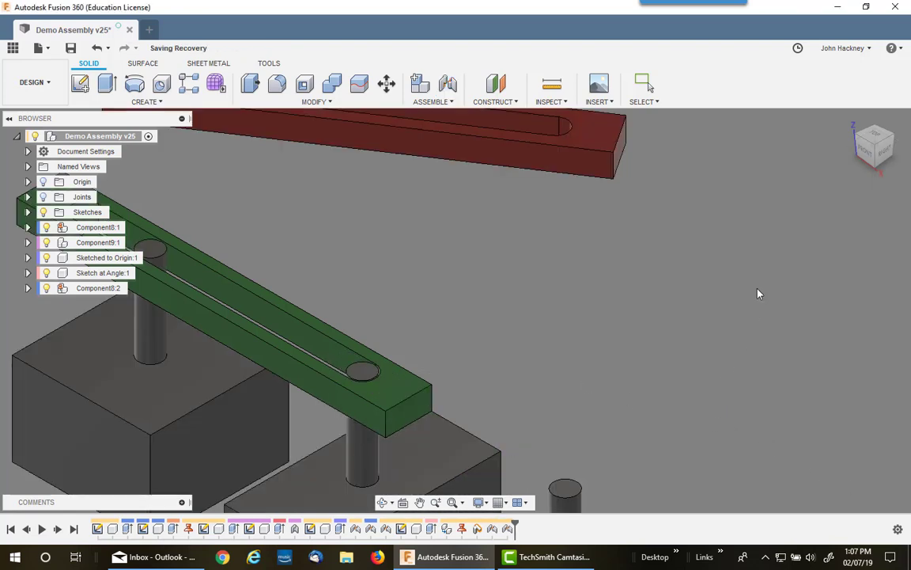
Fit the assembly in view and drag the middle block so the green bar swings along.
key(F6)
drag(618, 331, 742, 271)
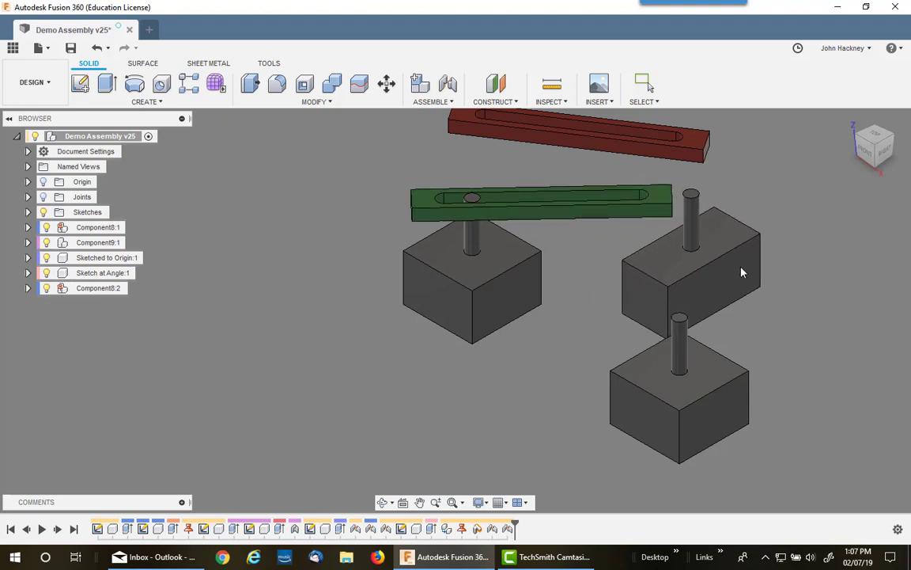
mouse_move(665, 239)
mouse_down()
mouse_move(608, 263)
mouse_move(662, 237)
mouse_move(658, 227)
mouse_move(651, 235)
mouse_up()
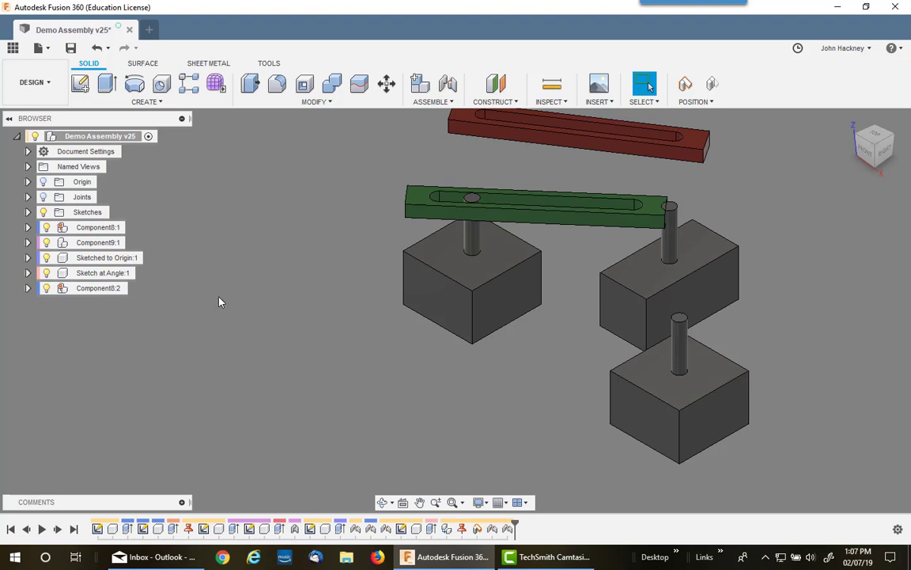
Enable minimum and maximum Slide limits on the PinSlot32 joint.
click(28, 196)
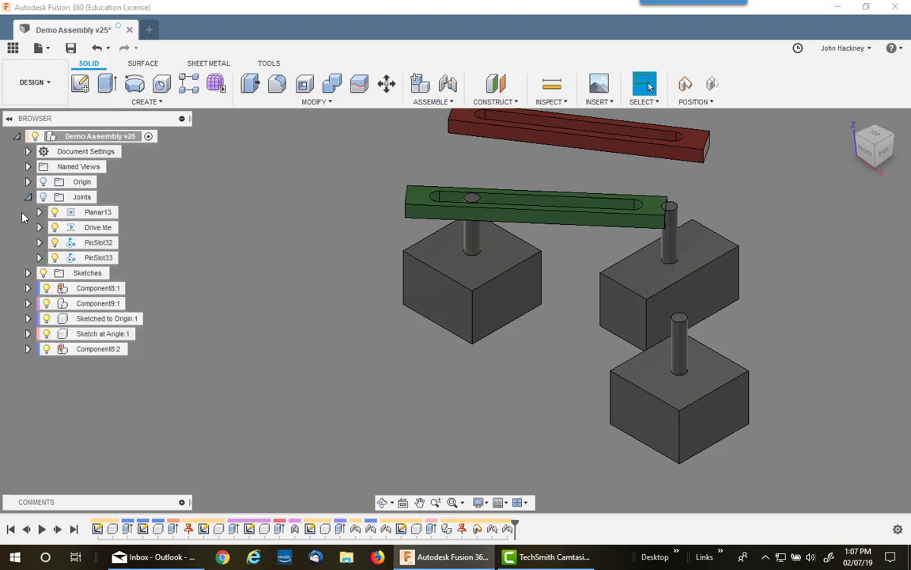
right_click(91, 248)
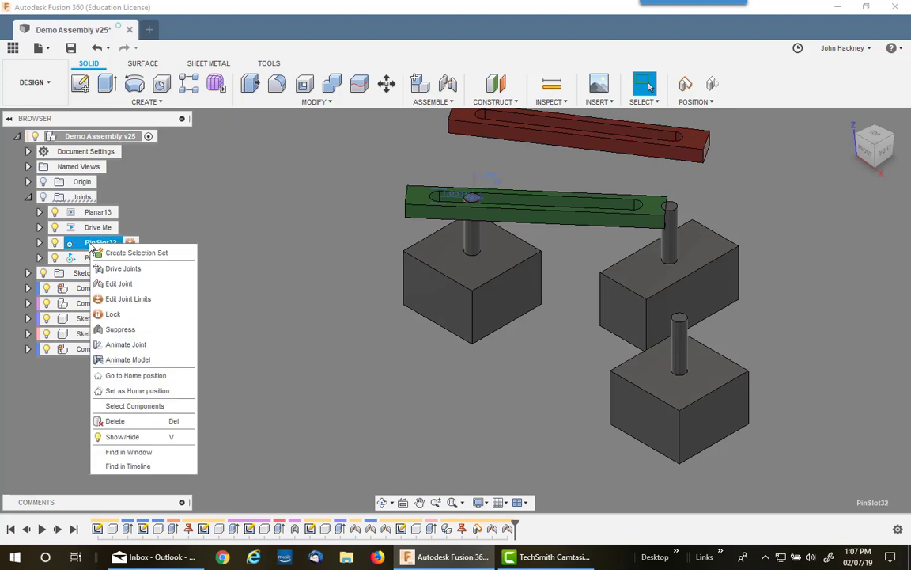
click(139, 303)
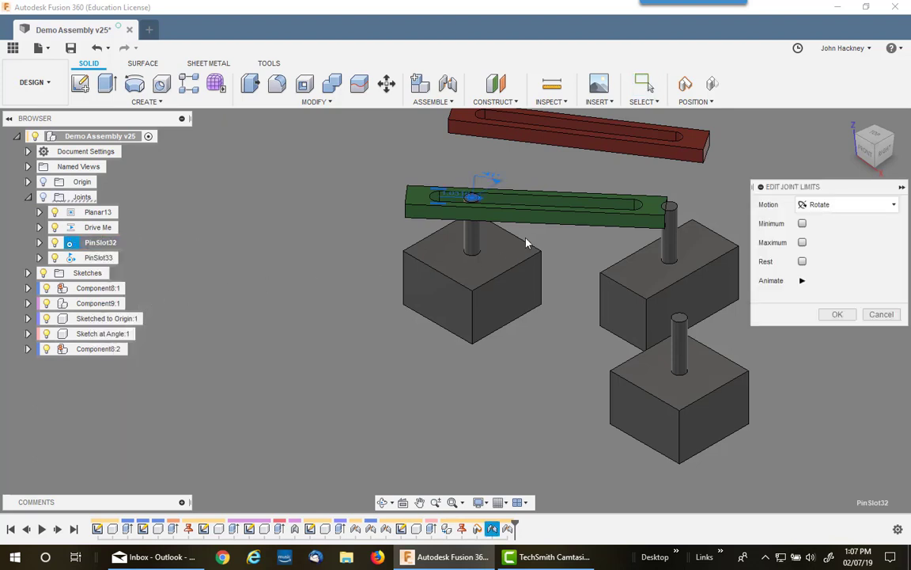
scroll(513, 235, up, 5)
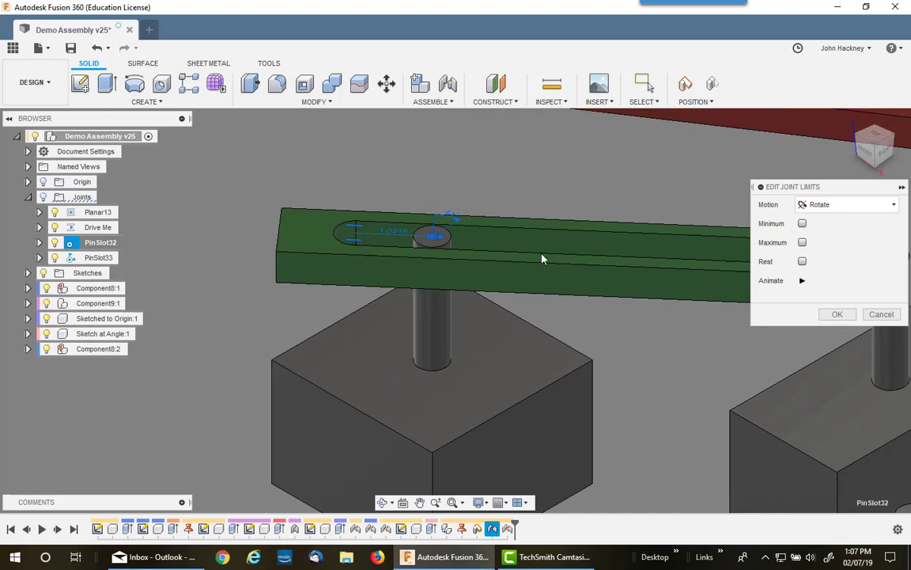
click(840, 205)
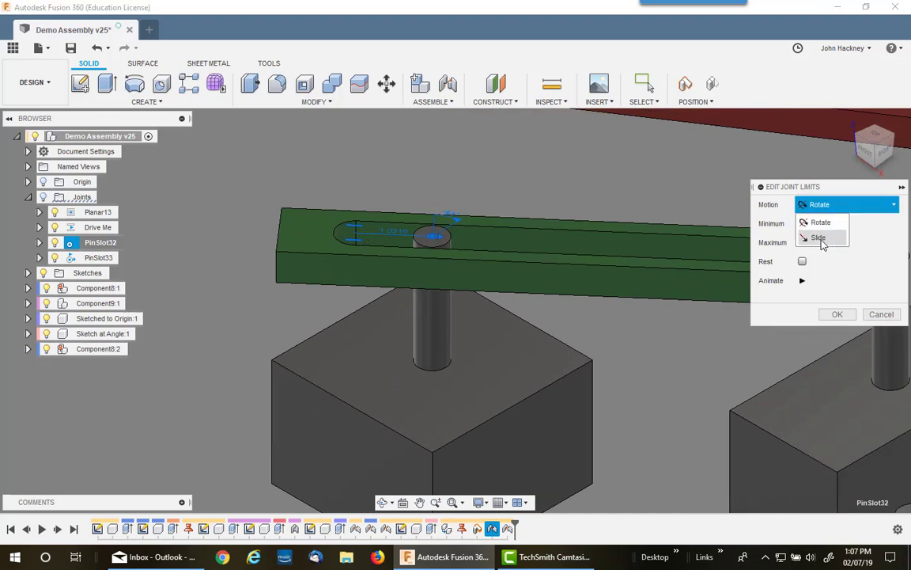
click(815, 238)
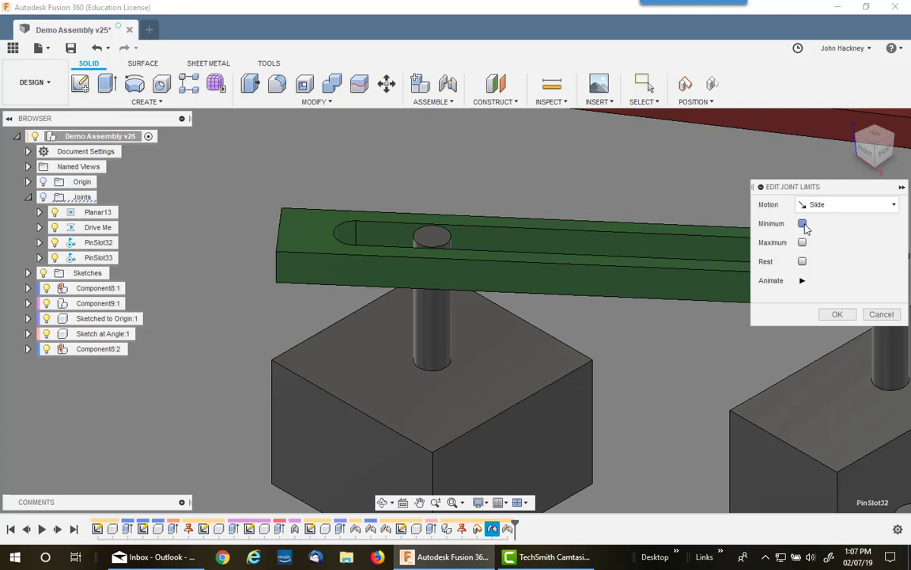
click(802, 224)
click(802, 262)
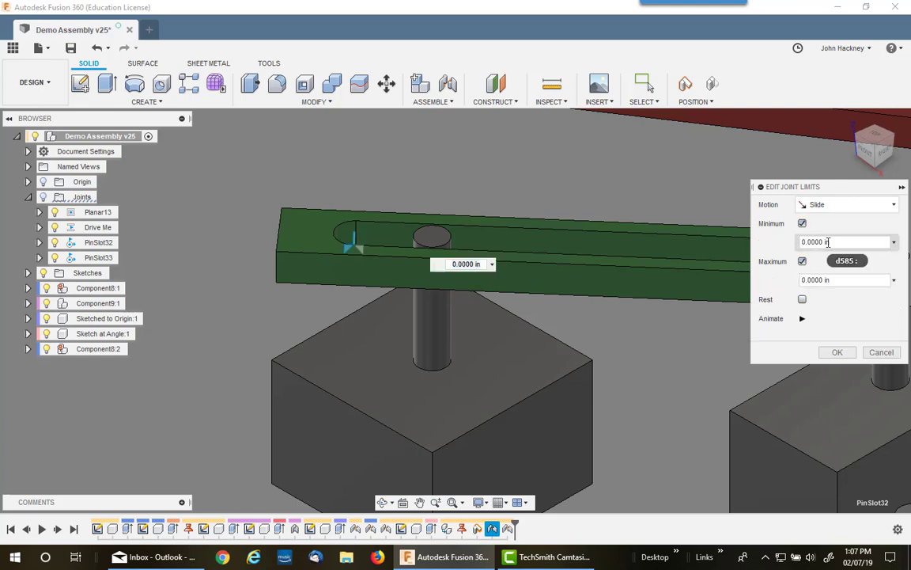
Set PinSlot32's maximum slide to 2 in, apply, and drag the green bar to test.
click(827, 280)
text(2)
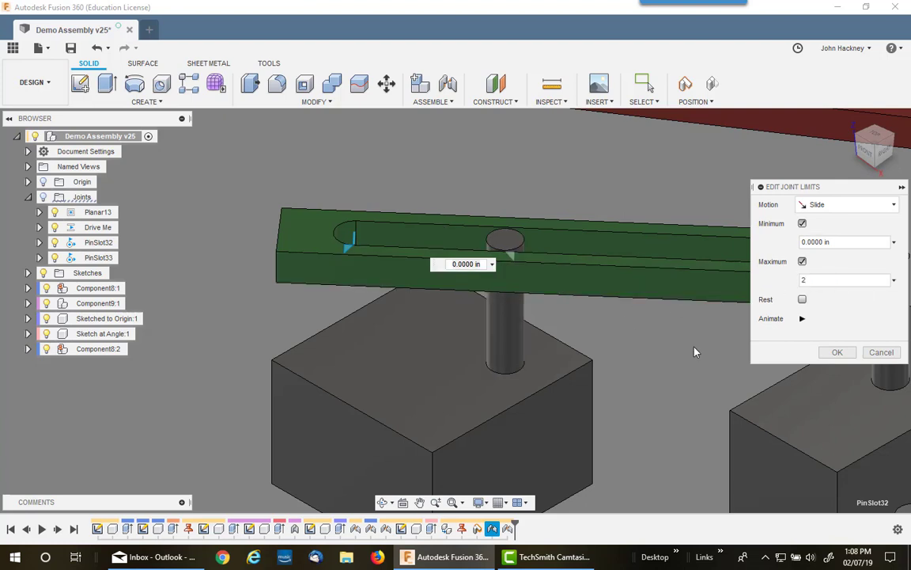
click(819, 282)
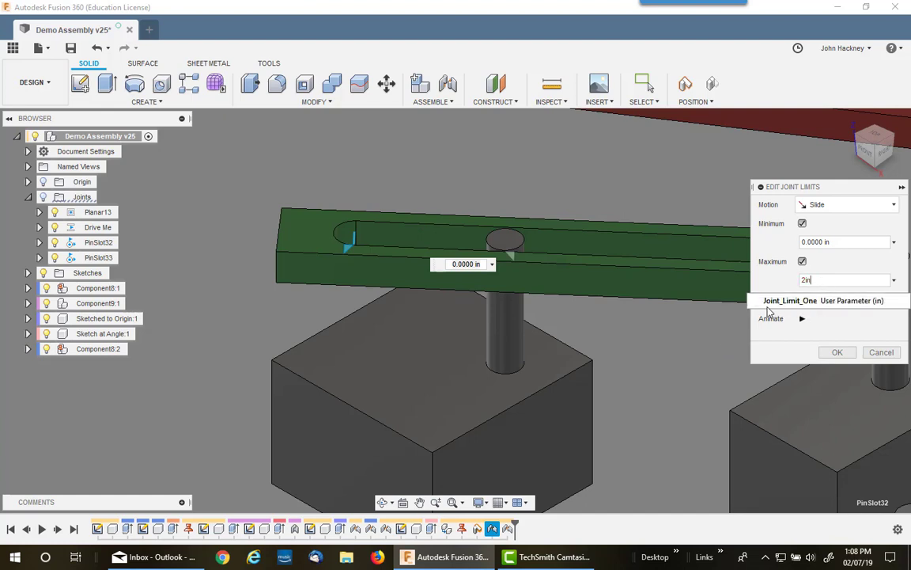
text(in)
key(Return)
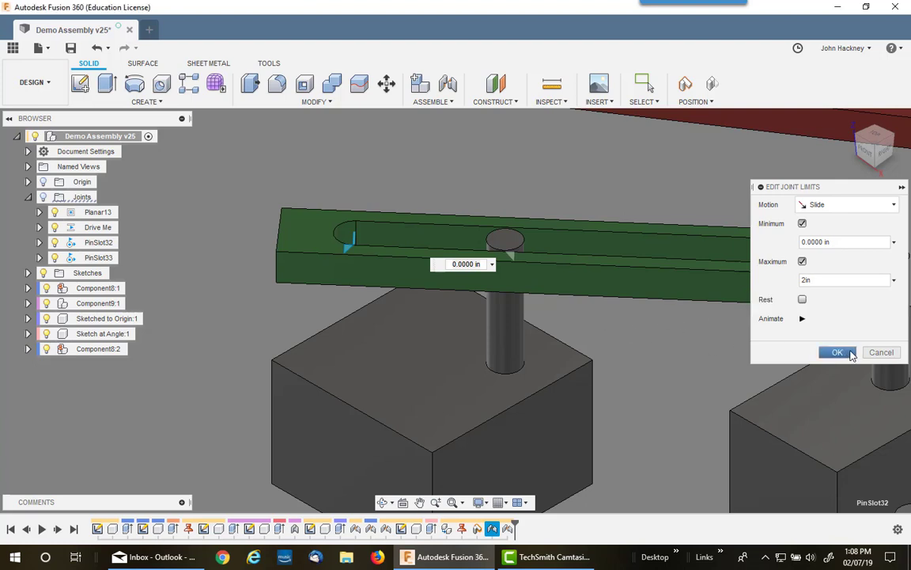
click(837, 352)
drag(725, 250, 728, 342)
middle_drag(728, 341, 651, 314)
Enable minimum and maximum Slide limits on PinSlot33 and preview its motion.
key(Escape)
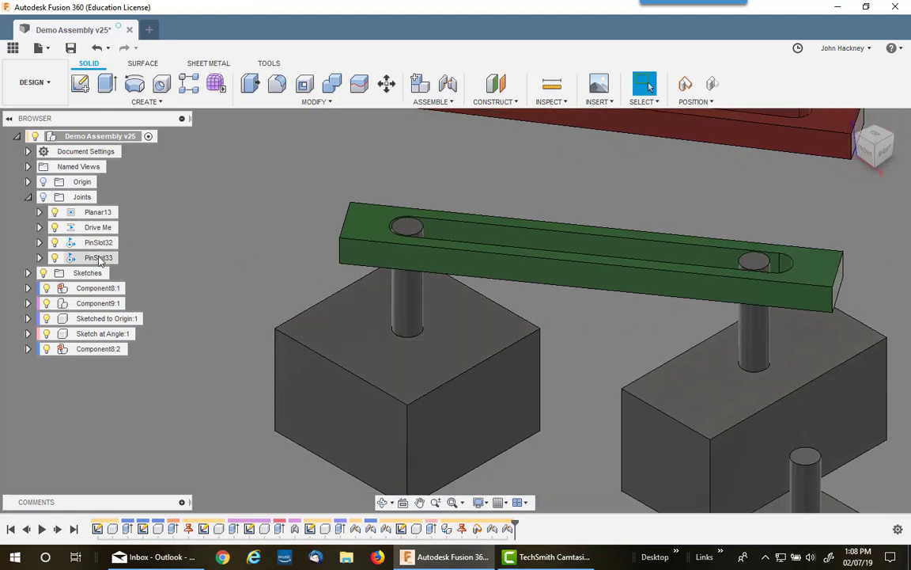
right_click(100, 258)
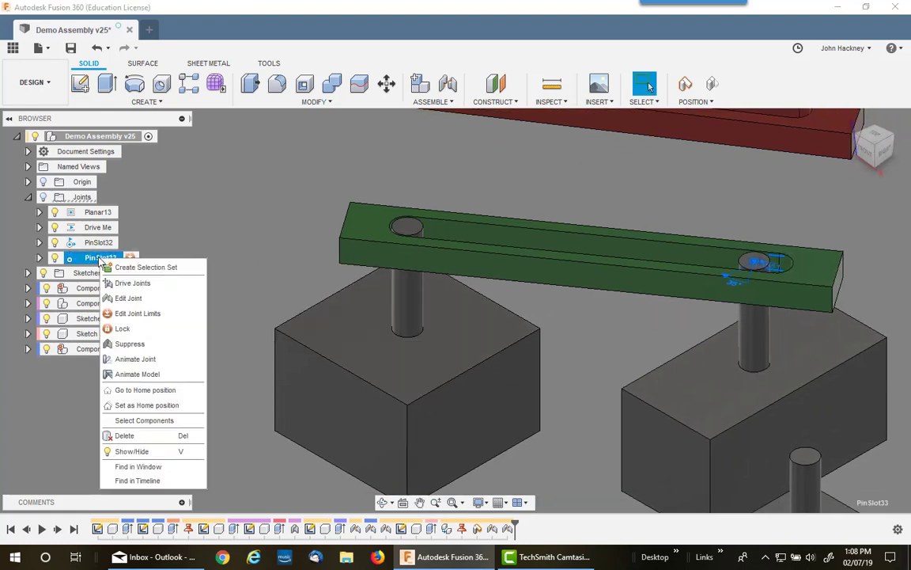
click(128, 314)
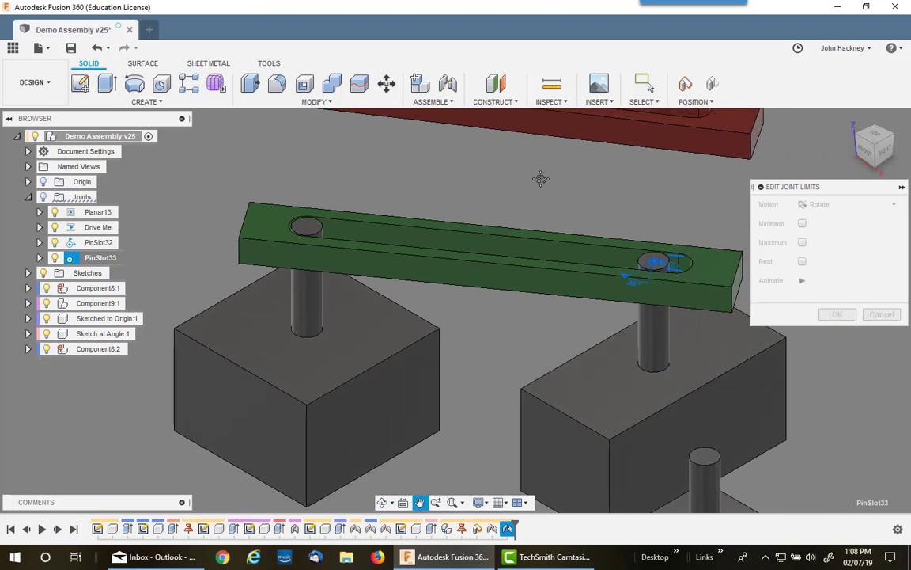
click(866, 205)
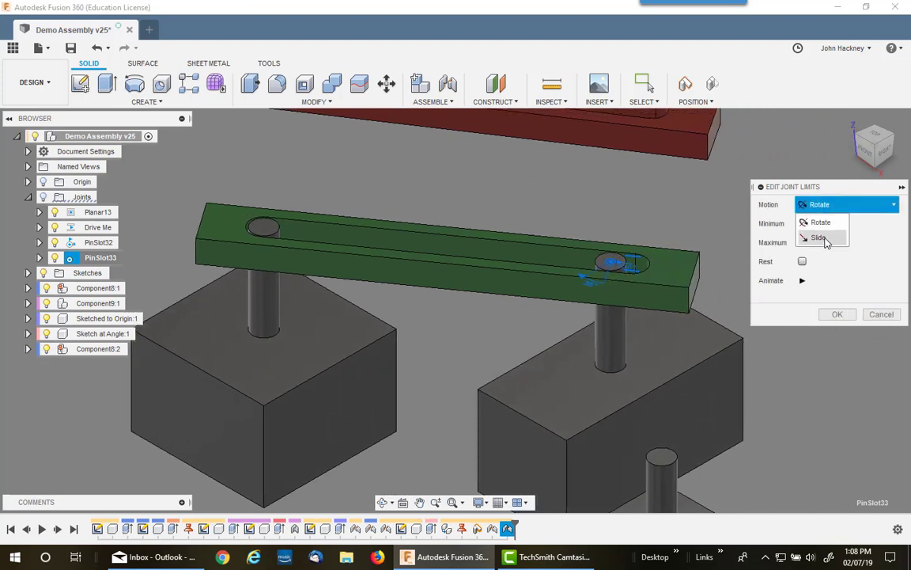
click(823, 238)
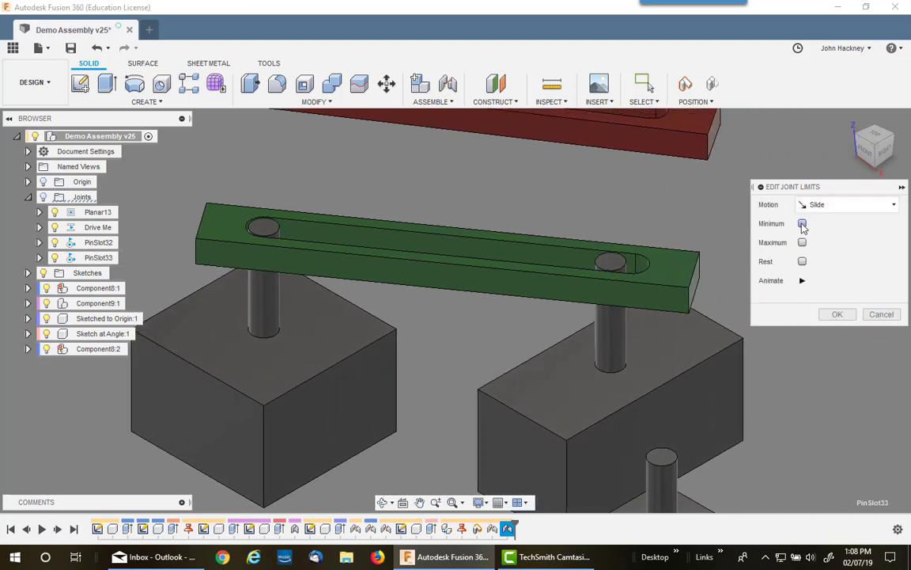
click(802, 223)
click(802, 261)
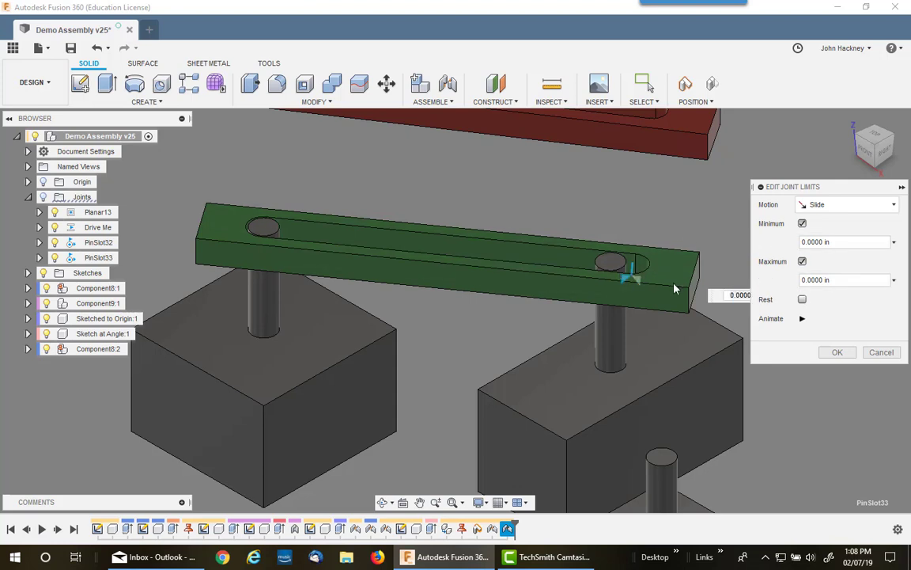
click(802, 318)
click(802, 318)
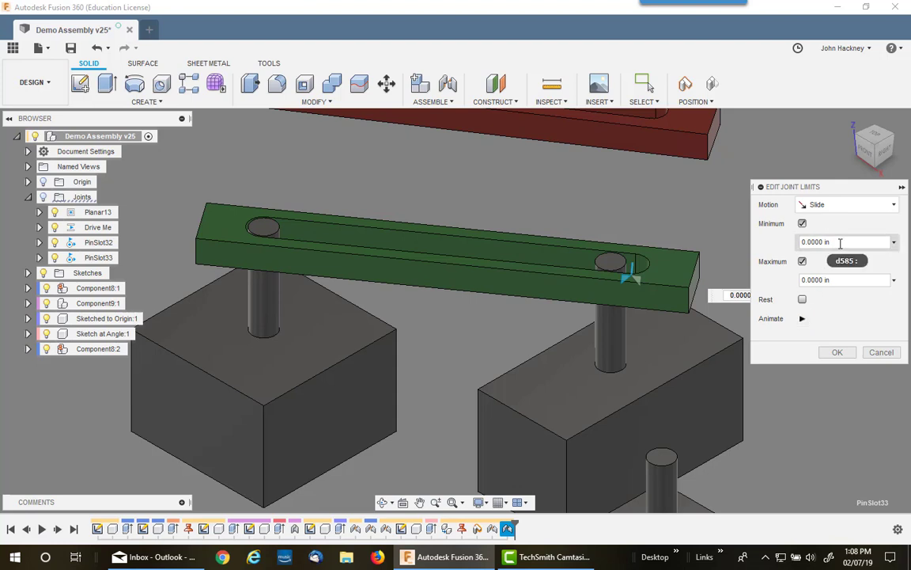
Set PinSlot33's slide limits to -2 in minimum and 0 in maximum, preview, and apply.
click(803, 242)
double_click(803, 242)
key(Tab)
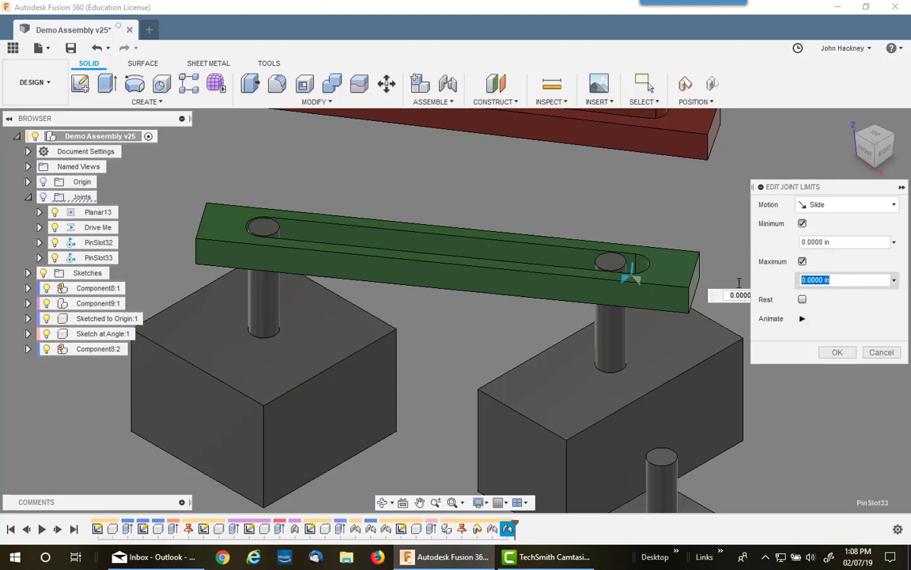
key(BackSpace)
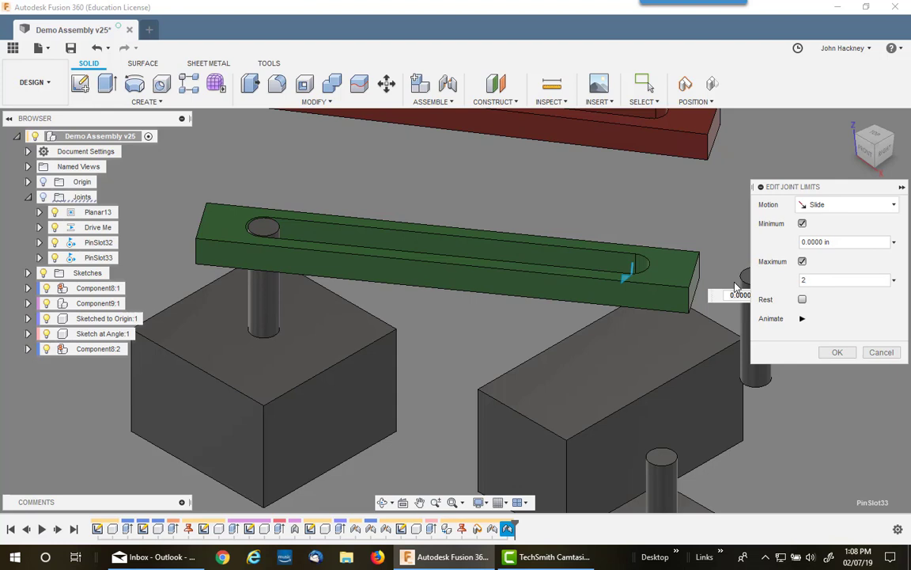
text(2)
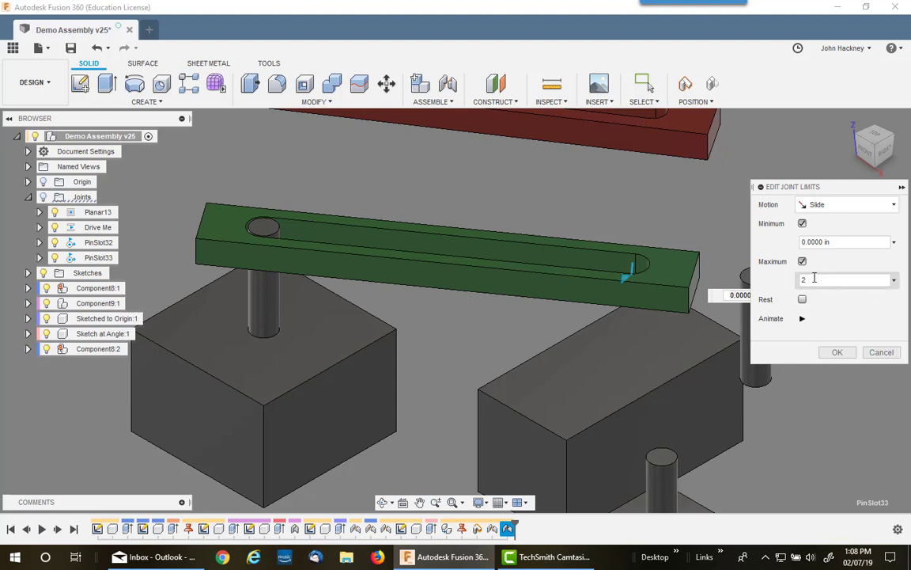
double_click(838, 241)
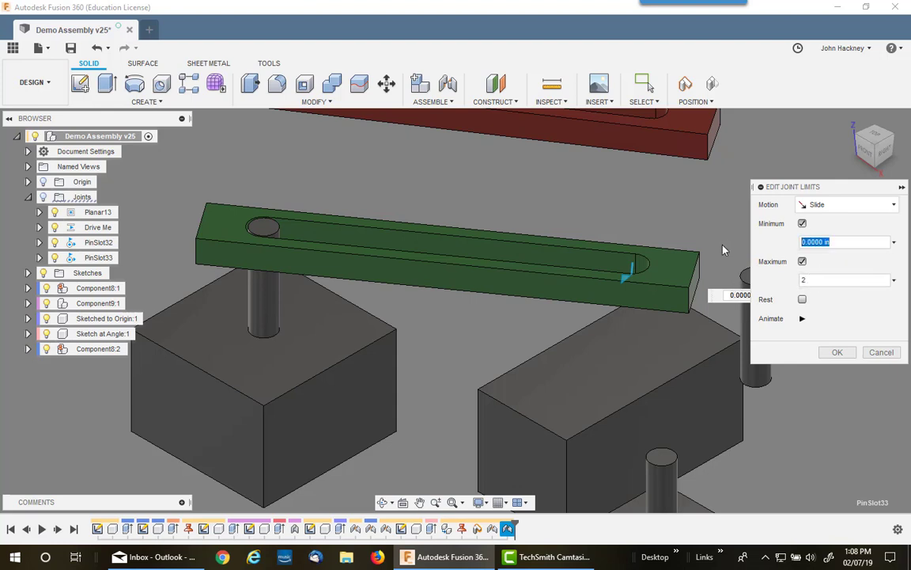
text(-2)
key(Tab)
text(0)
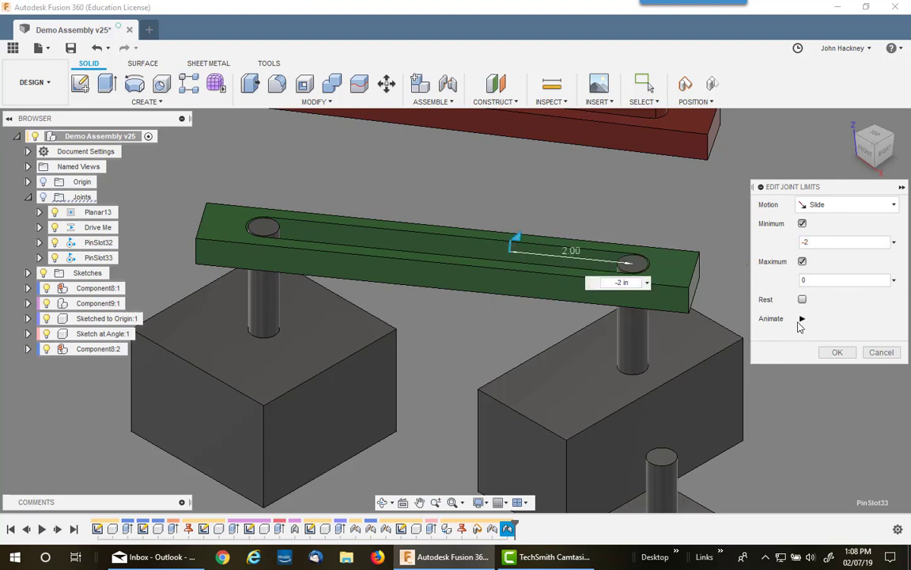
click(802, 318)
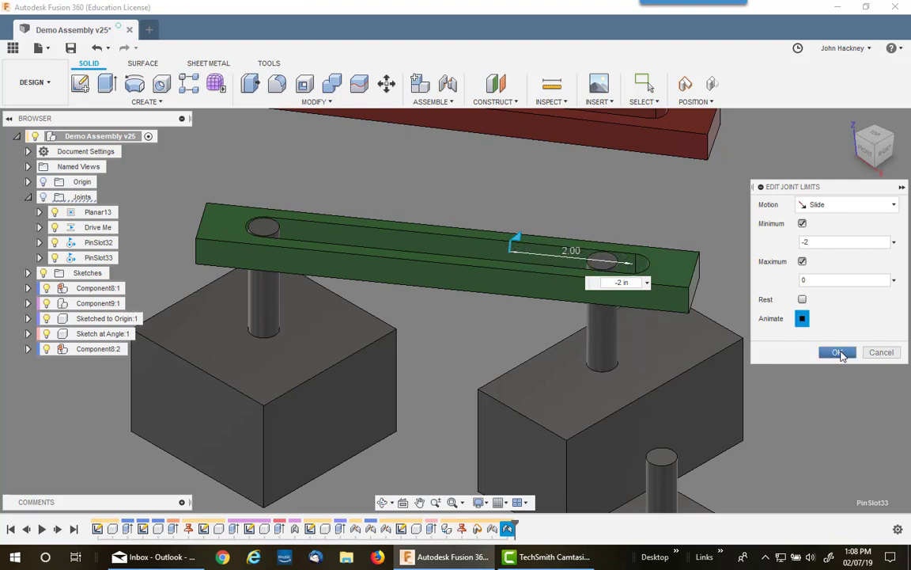
click(839, 352)
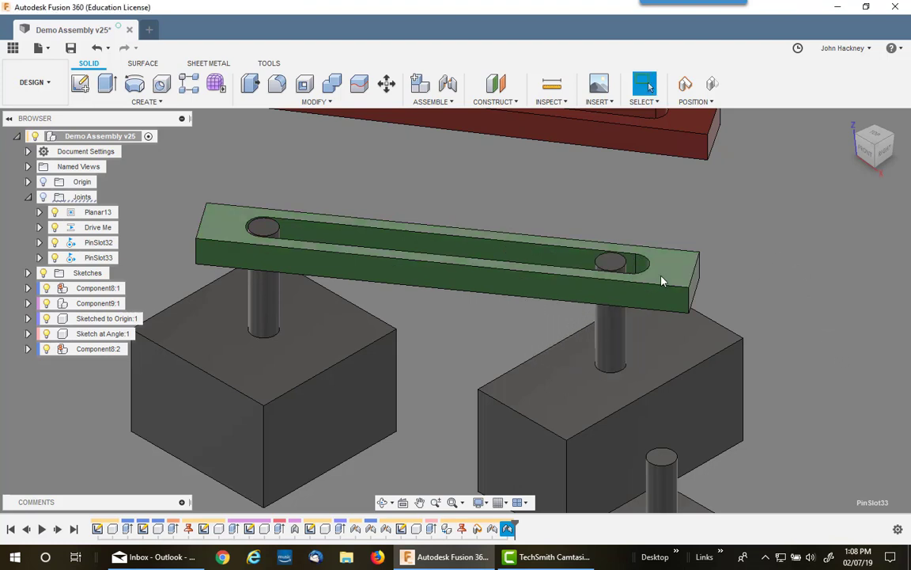
Swing the green bar through its limited slides, then pan to bring the red bar into view.
drag(595, 248, 826, 234)
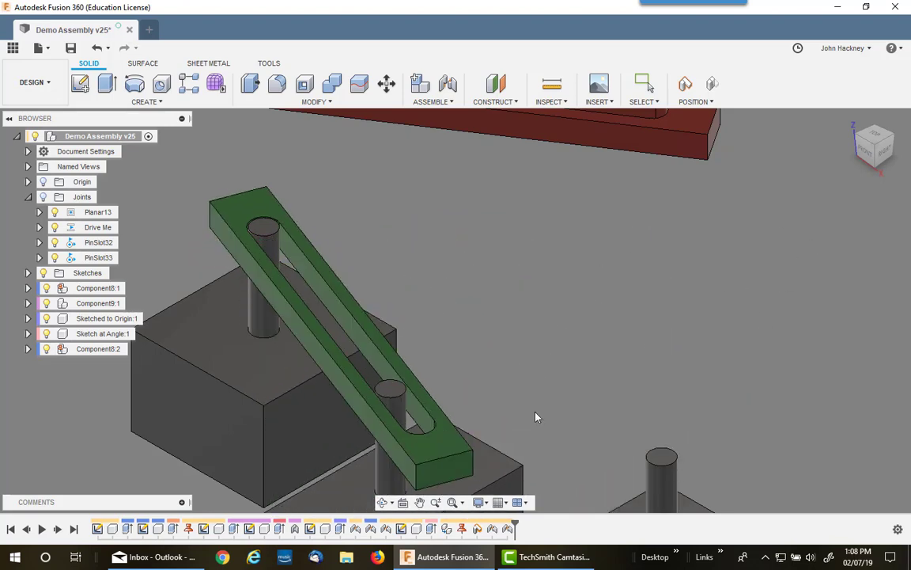
drag(404, 467, 481, 301)
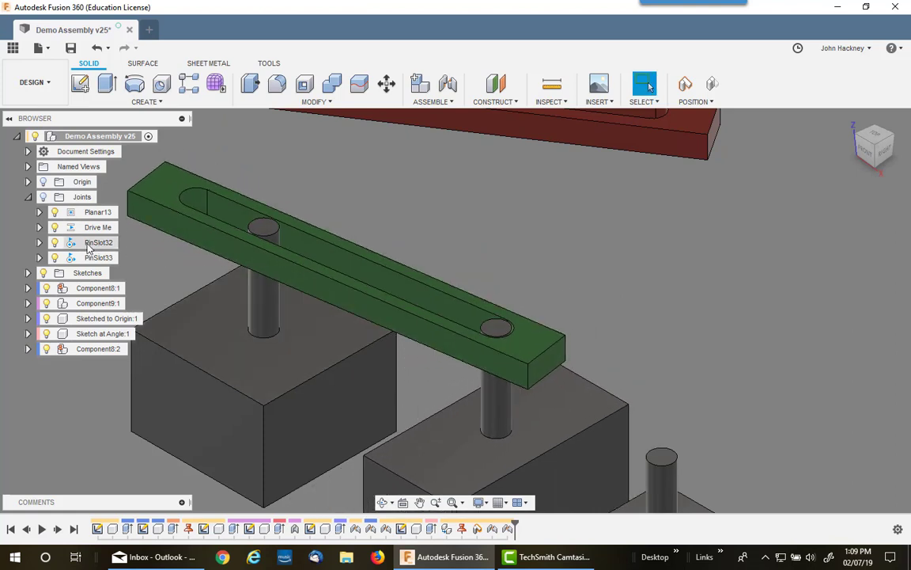
drag(546, 370, 621, 319)
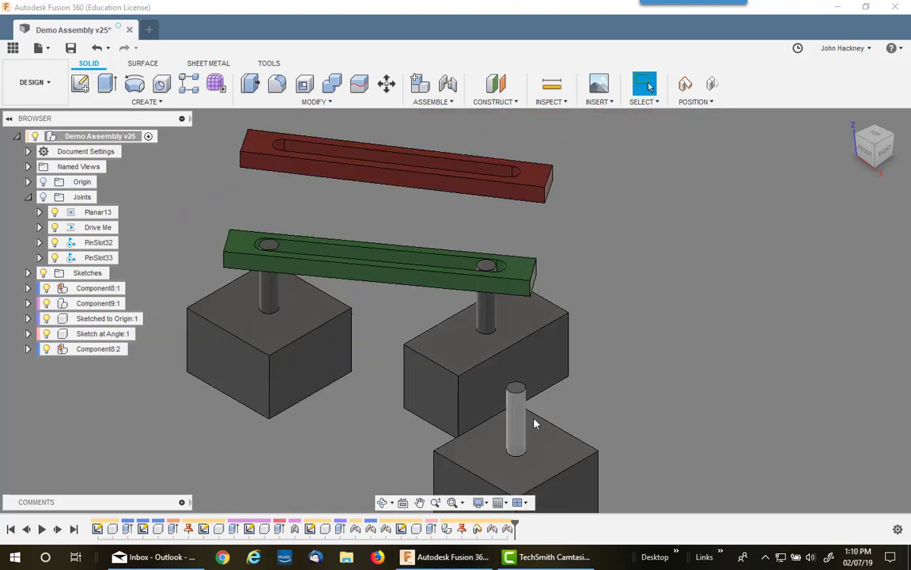
middle_drag(648, 317, 606, 251)
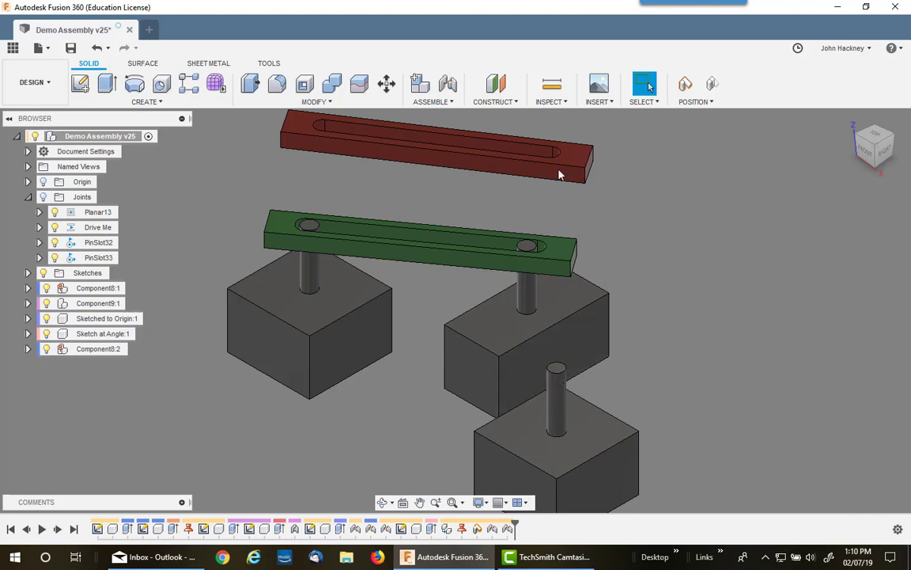
Start a new joint between the lower pin and the red bar's slot end.
click(446, 102)
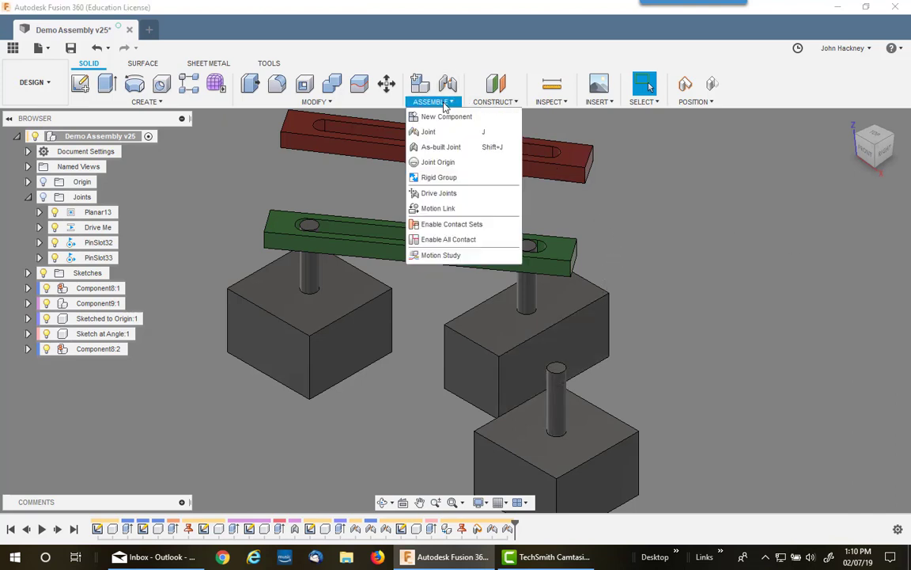
click(432, 131)
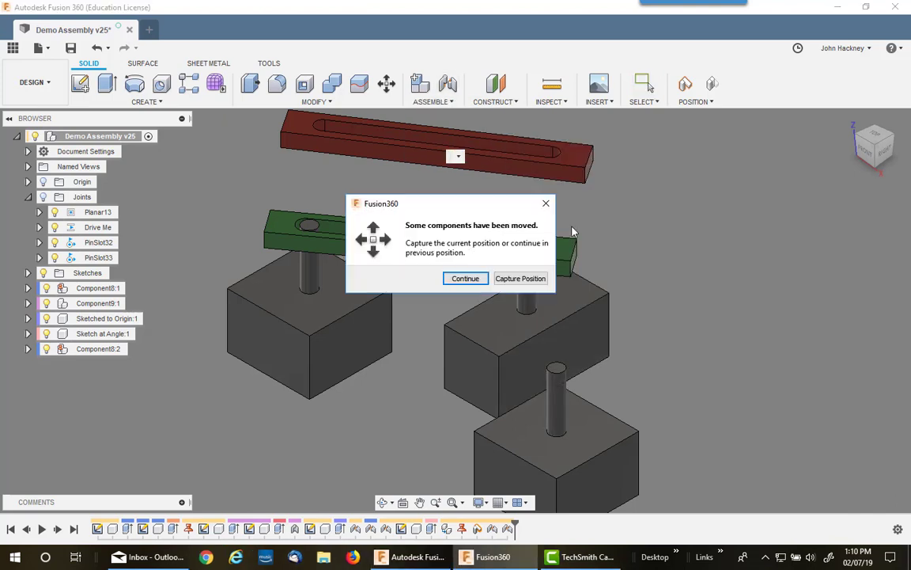
click(521, 279)
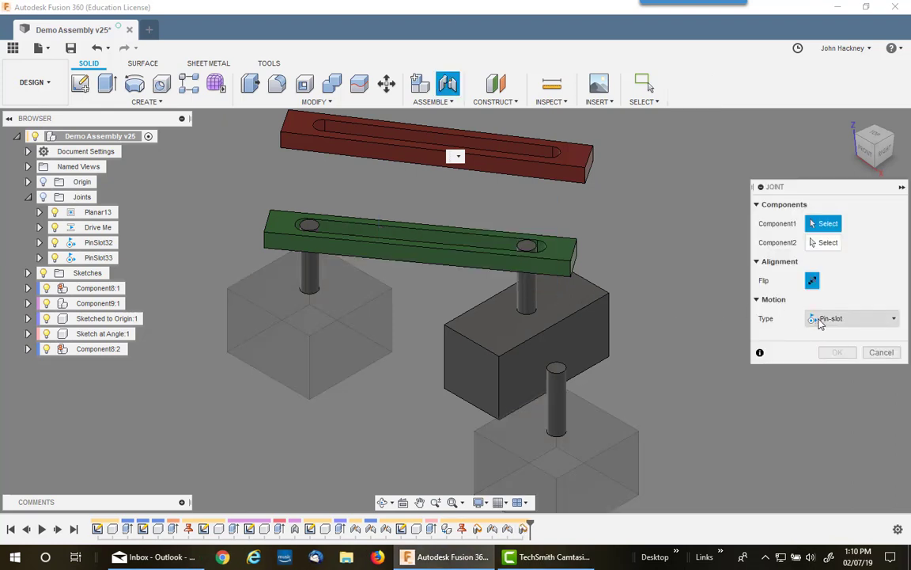
scroll(643, 394, up, 1)
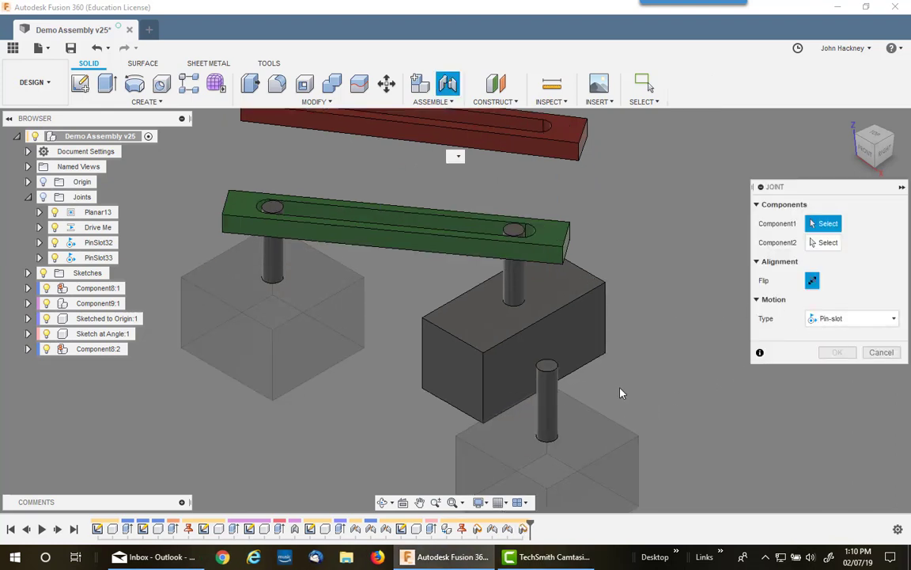
click(549, 405)
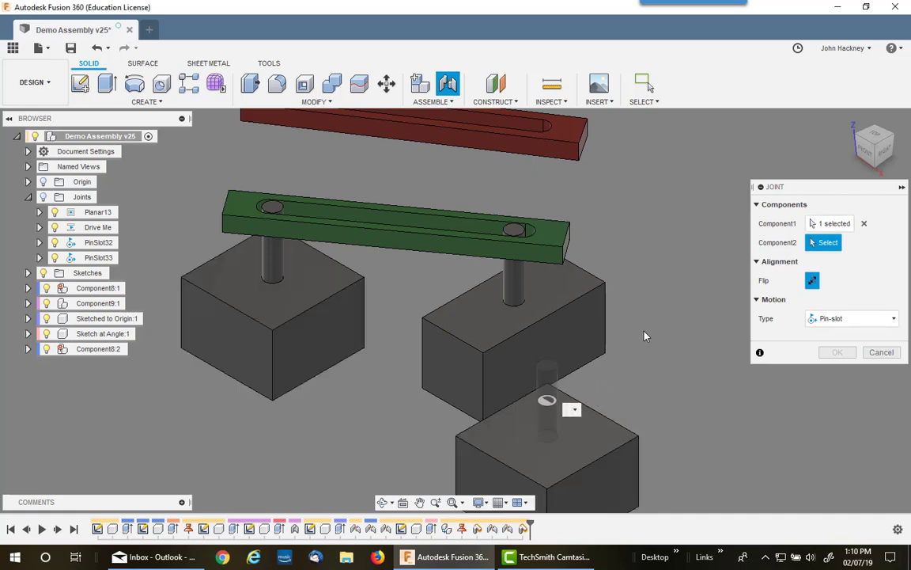
middle_drag(645, 338, 653, 425)
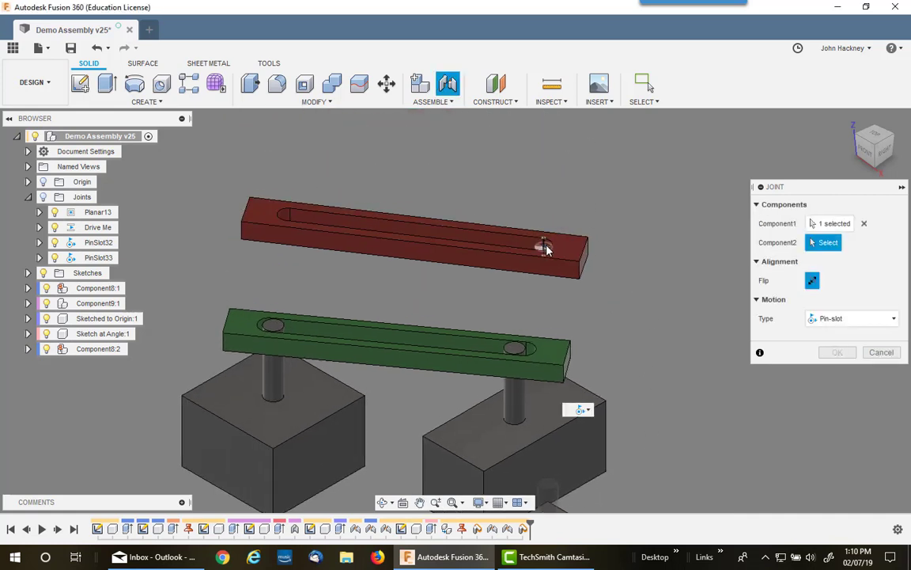
scroll(546, 249, up, 4)
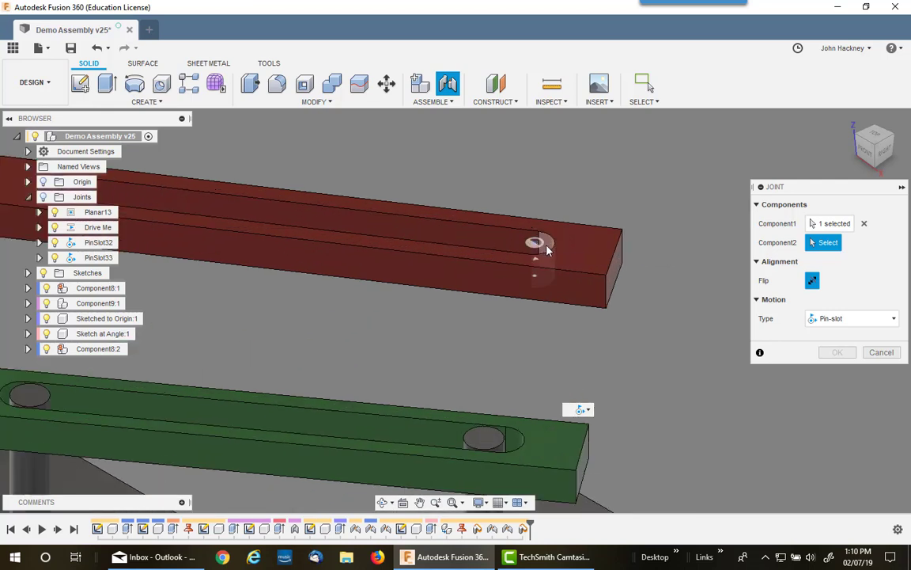
click(546, 250)
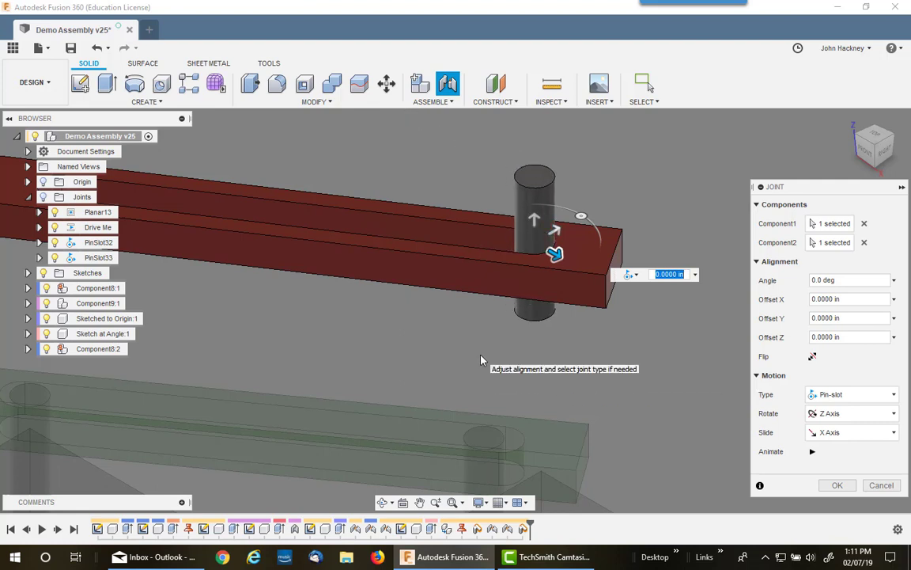
Set a Custom slide direction along the red bar's edge, preview it, and confirm PinSlot34.
click(883, 436)
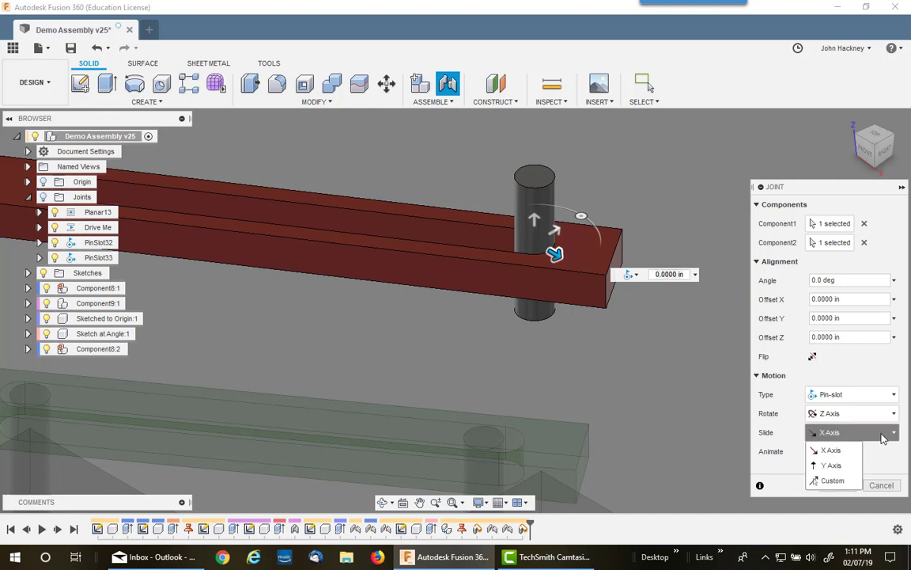
click(833, 481)
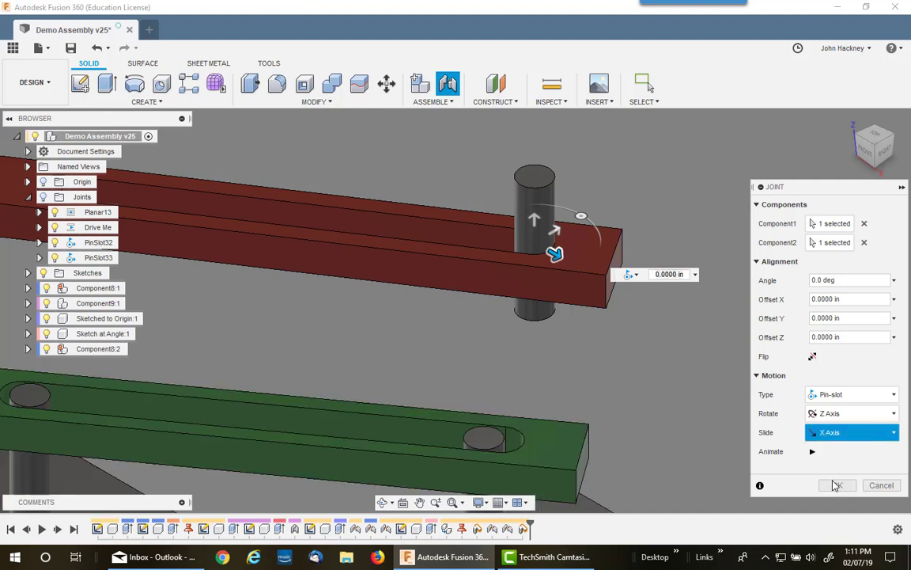
click(425, 251)
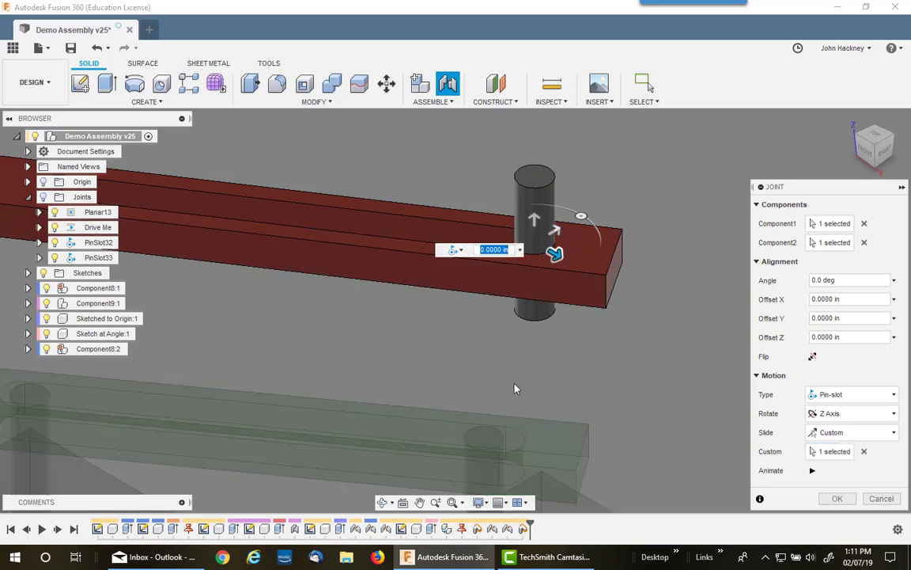
click(813, 471)
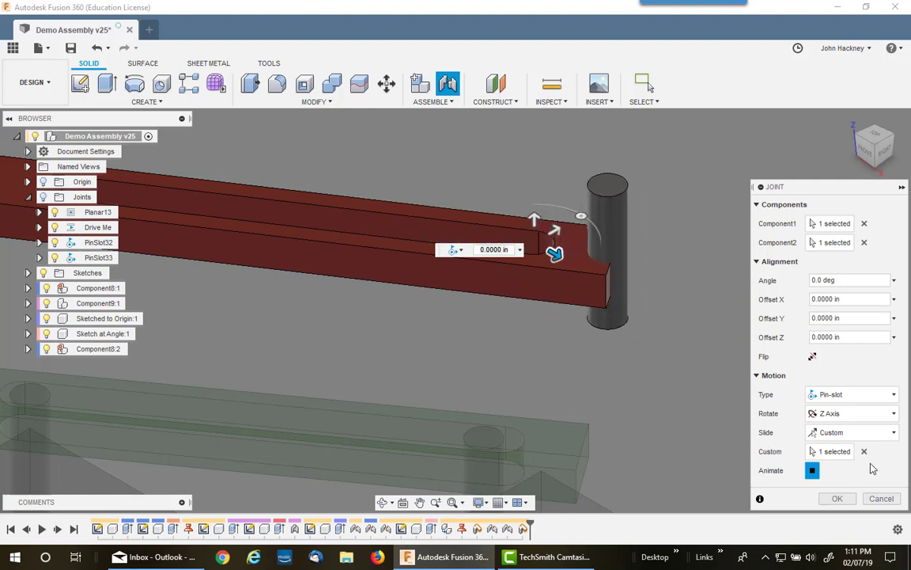
click(838, 498)
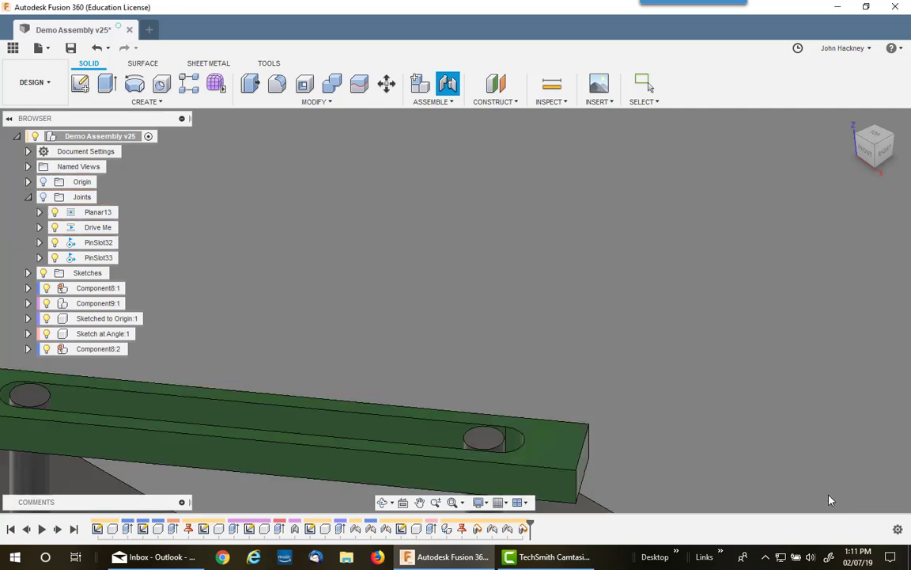
Join another pin to the red bar's slot end, sliding along the slot edge as a Custom direction.
scroll(641, 279, down, 3)
shift+middle_drag(641, 278, 583, 184)
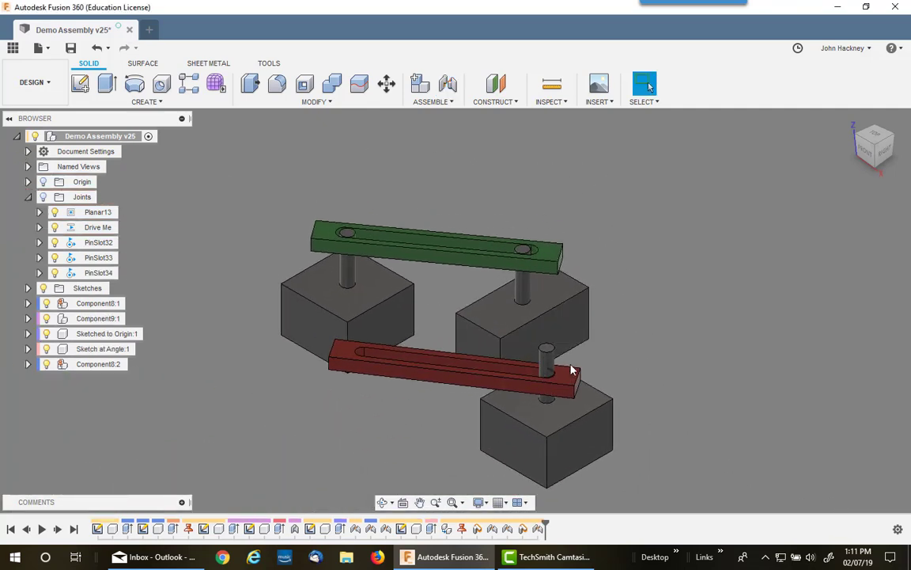
click(448, 83)
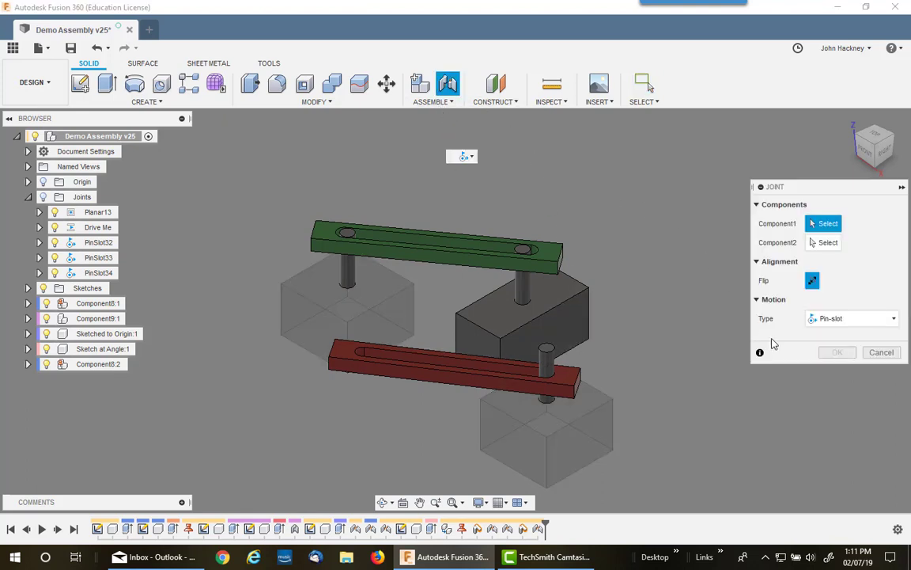
scroll(538, 402, up, 2)
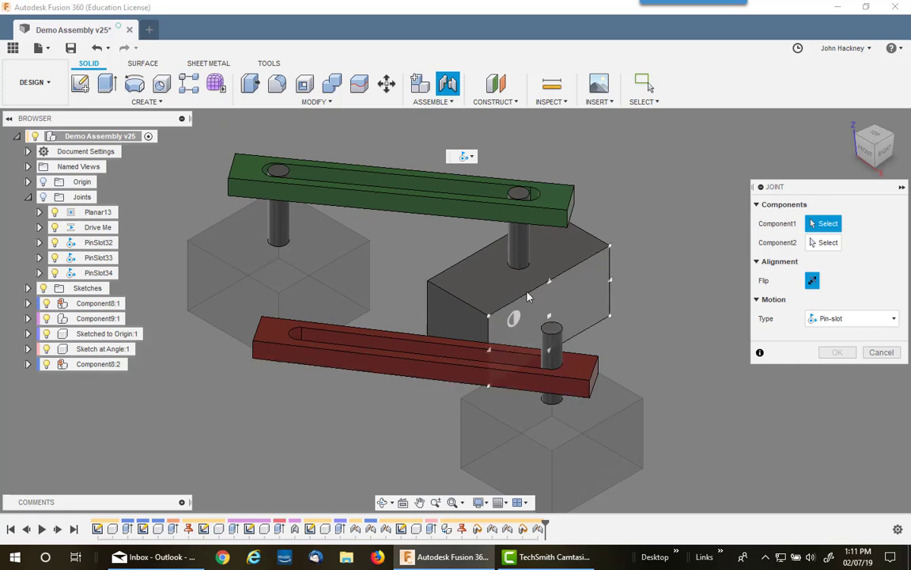
scroll(528, 281, up, 2)
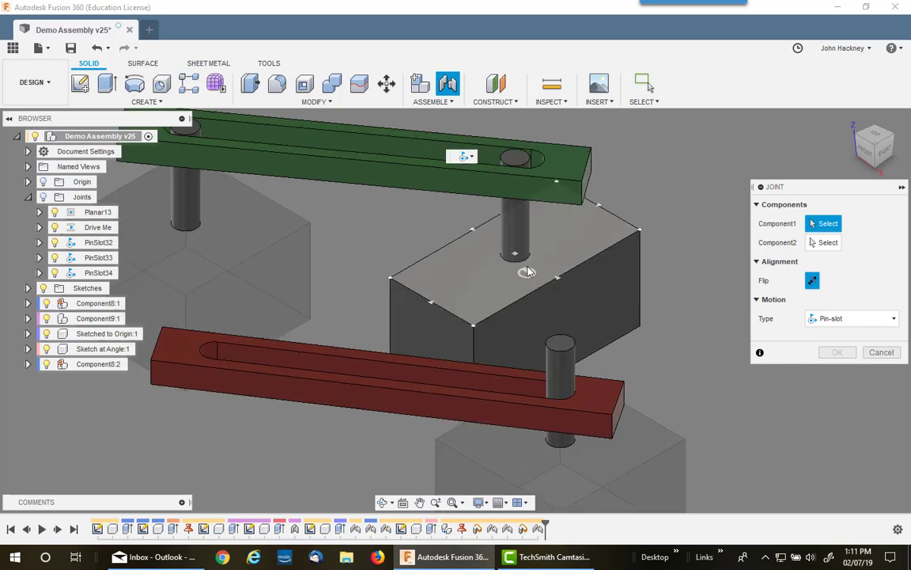
click(514, 211)
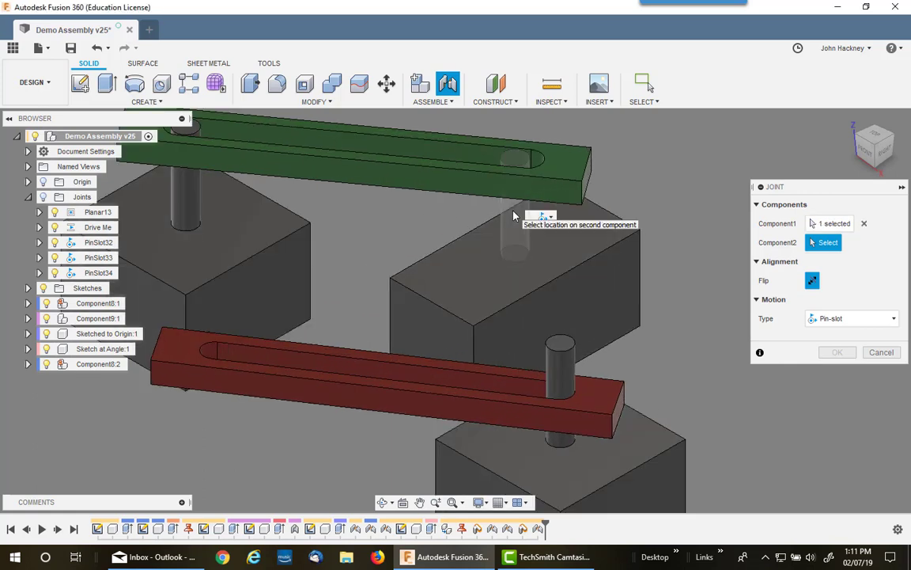
click(209, 351)
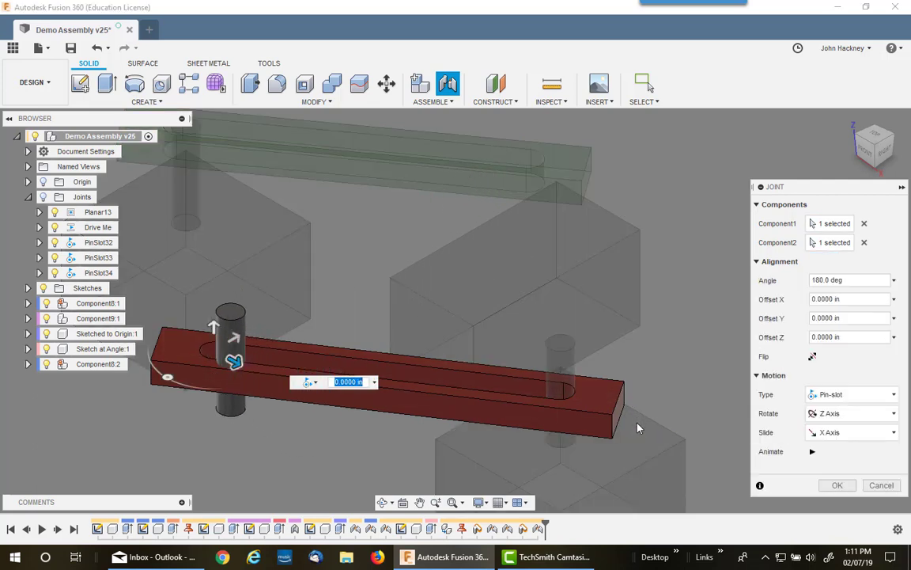
click(840, 434)
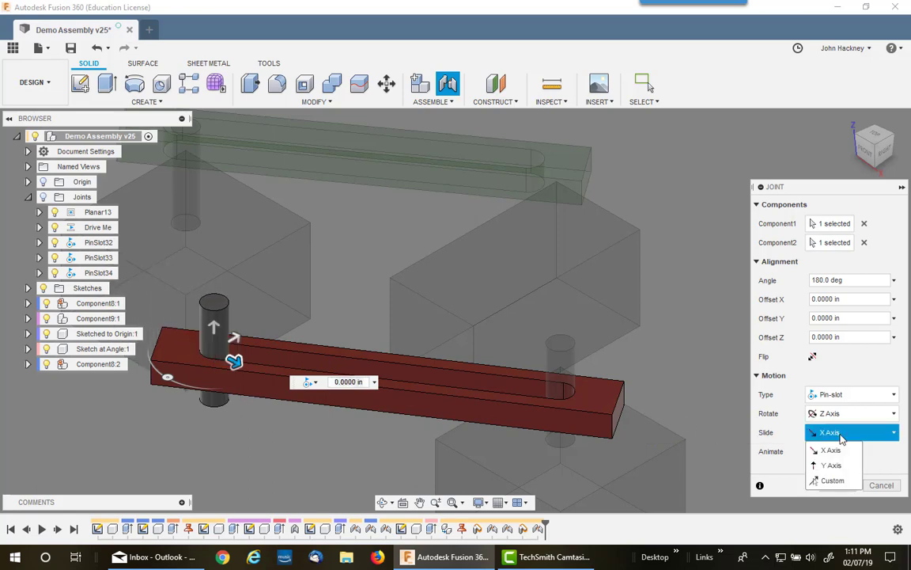
click(832, 481)
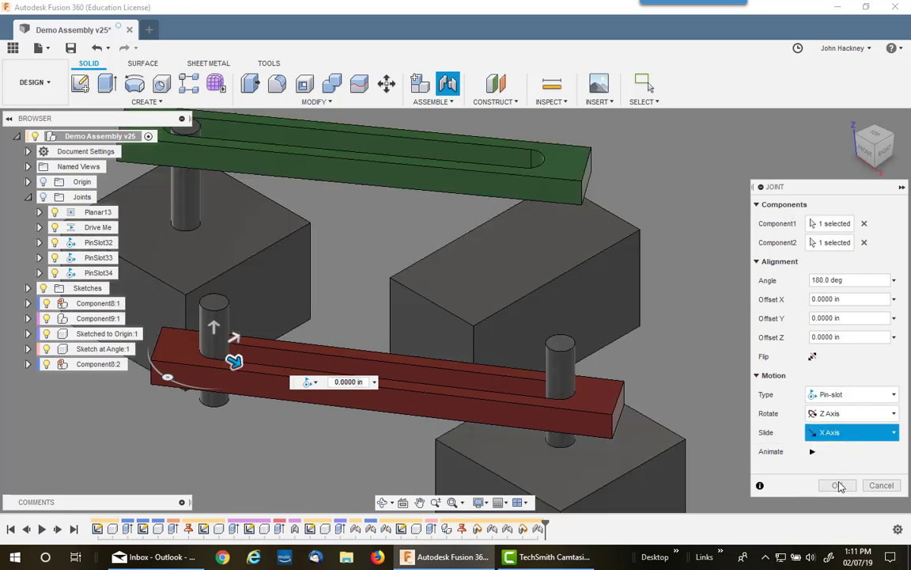
click(390, 386)
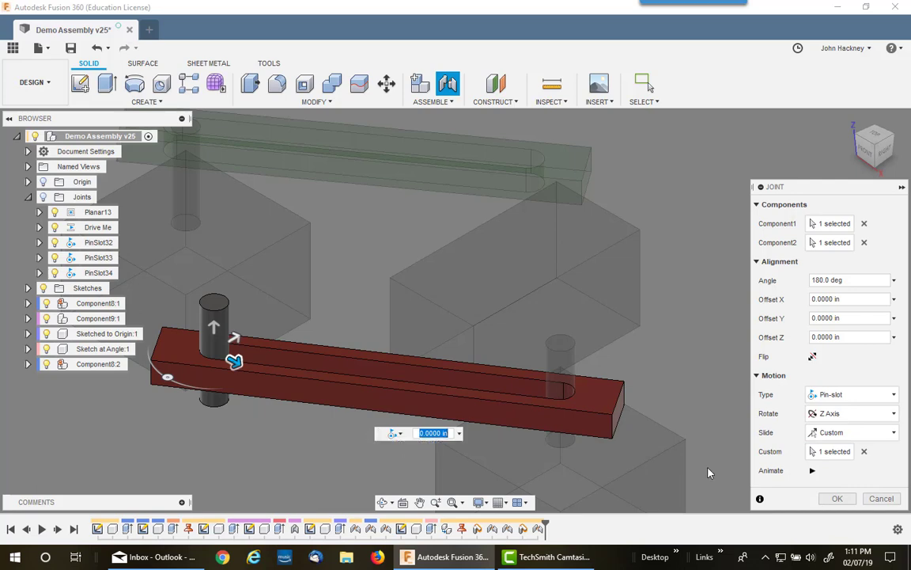
click(811, 471)
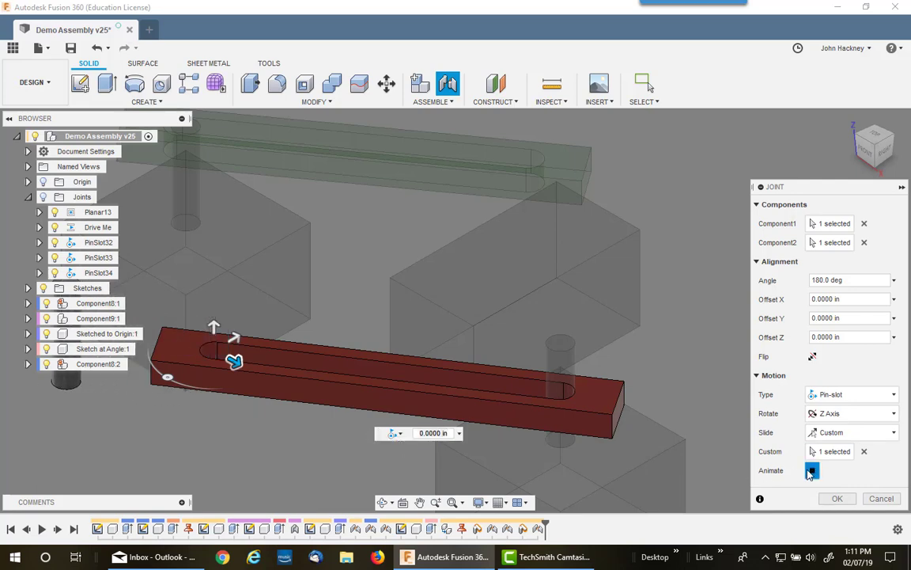
Confirm the PinSlot35 joint and drag the red bar to test the linkage.
click(836, 498)
scroll(531, 238, down, 2)
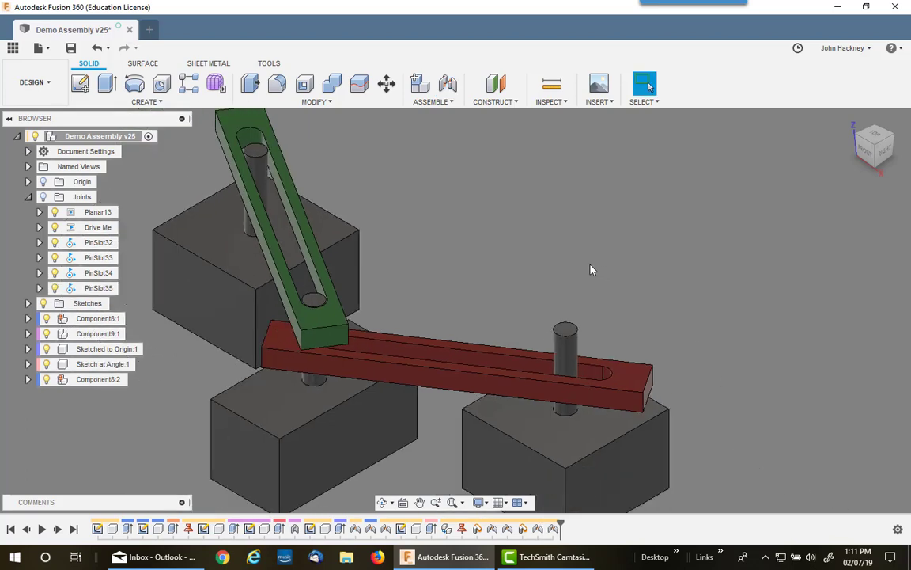
drag(647, 382, 673, 371)
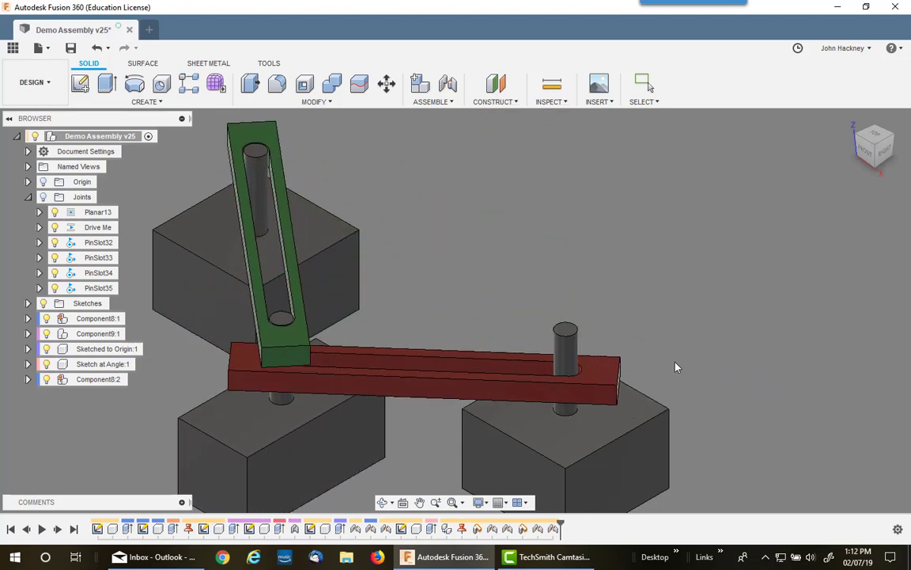
Limit PinSlot34's slide to a 0 in minimum and 2 in maximum, preview, and apply.
right_click(83, 276)
click(125, 329)
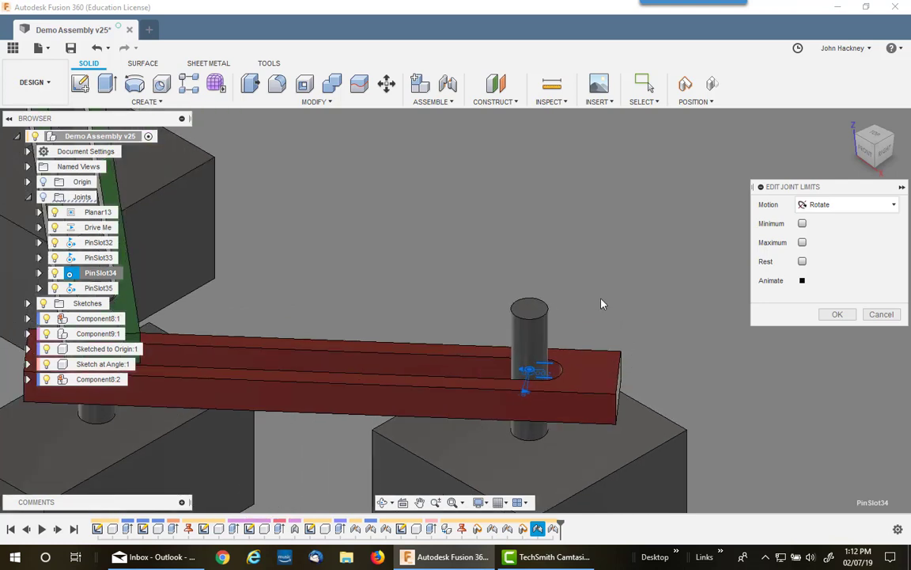
click(816, 205)
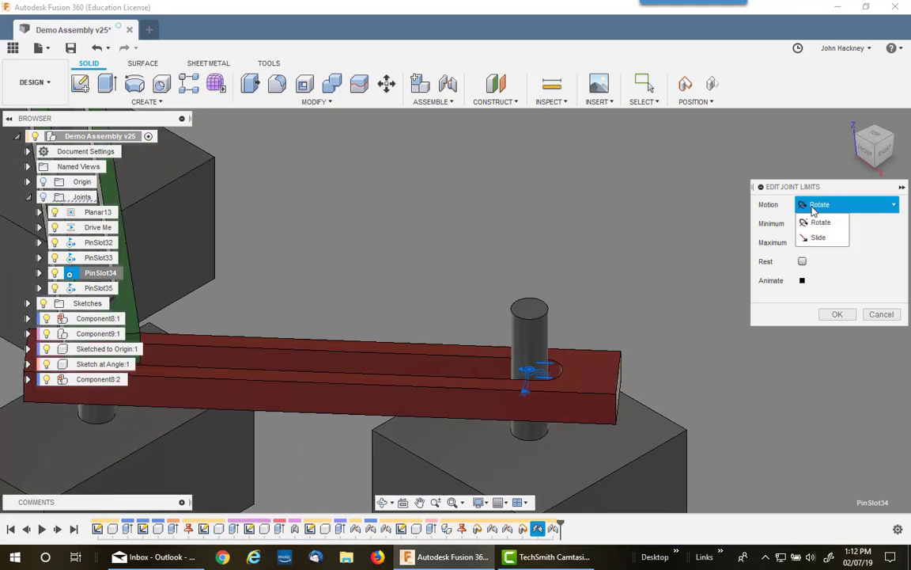
click(822, 239)
click(803, 224)
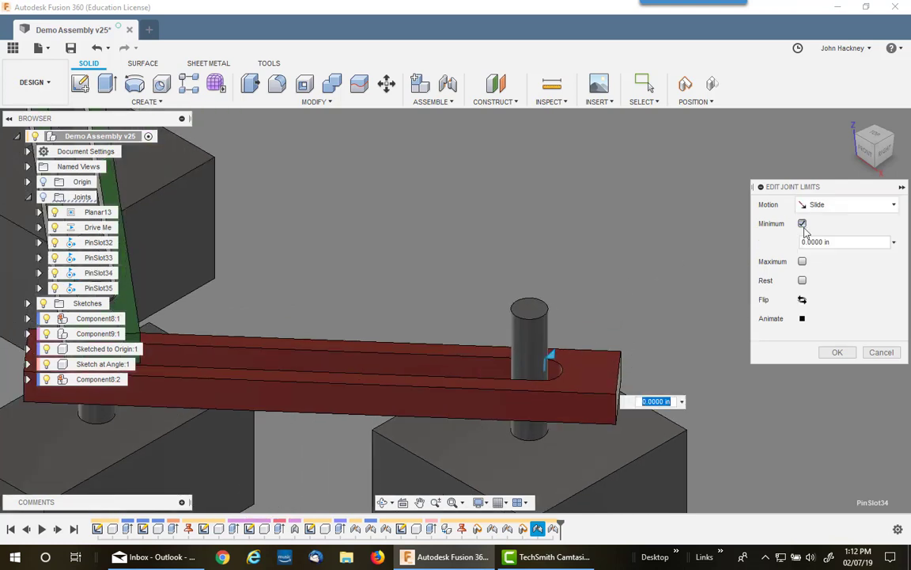
click(802, 262)
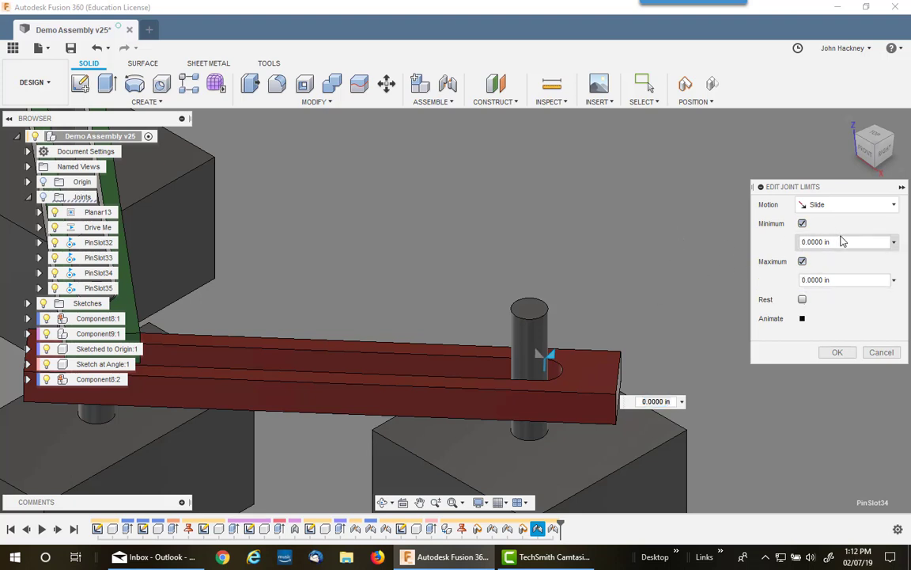
click(855, 280)
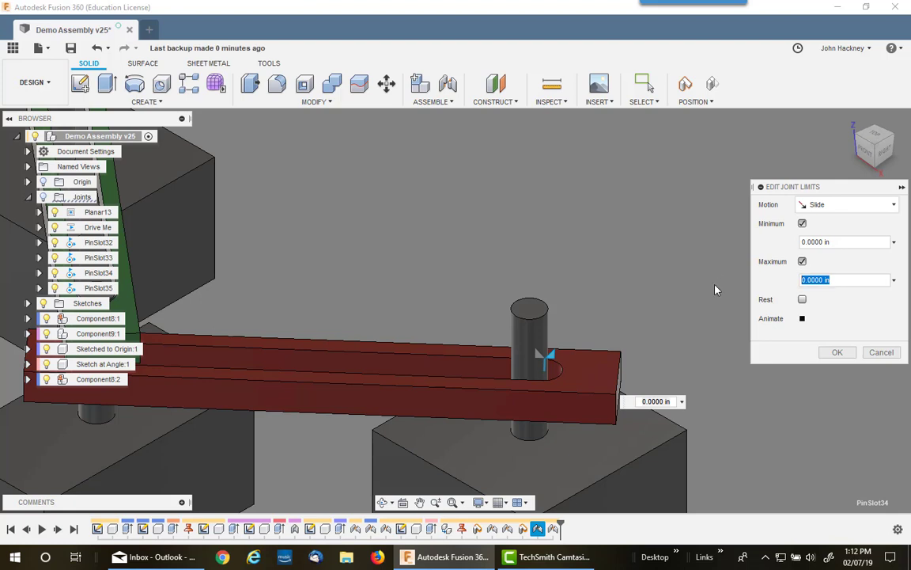
text(2)
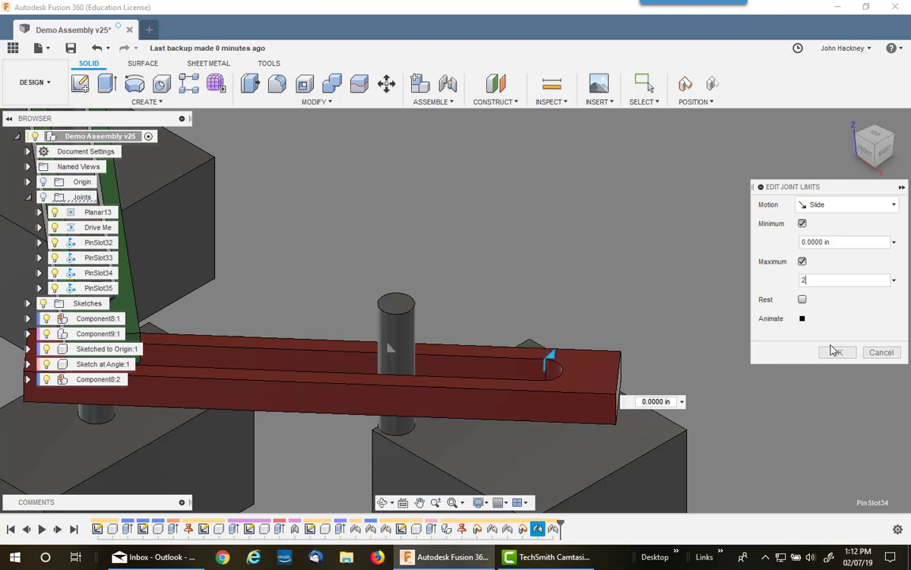
click(803, 319)
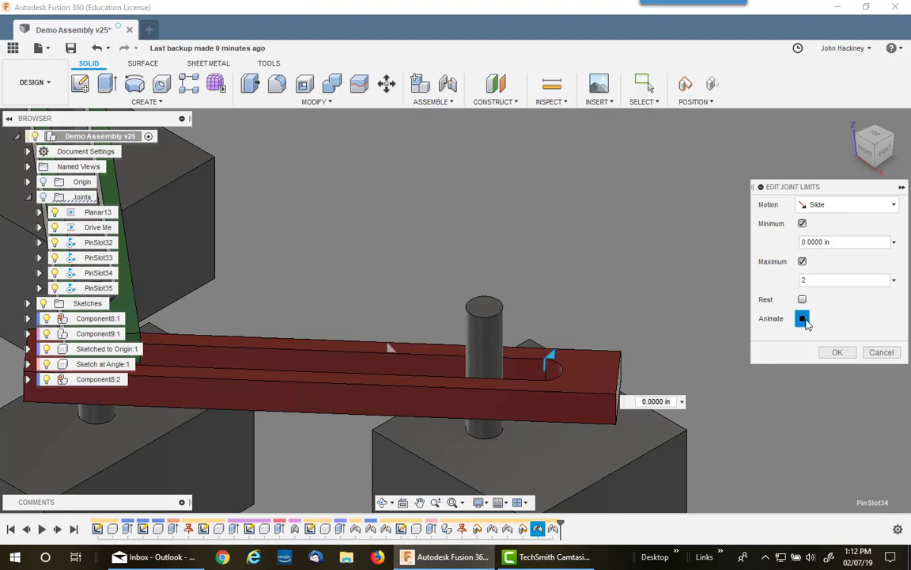
click(835, 352)
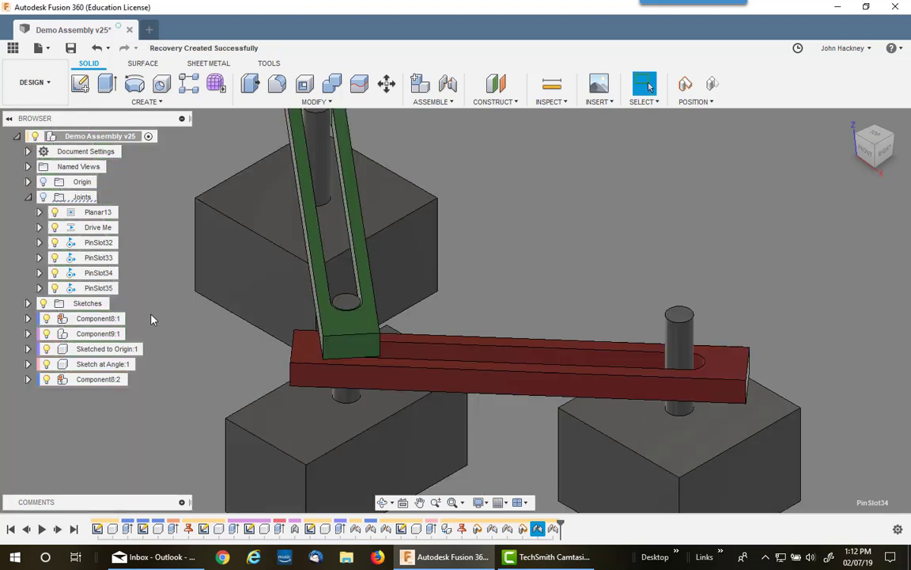
Limit PinSlot35's slide motion to a minimum of -2 in and maximum of 0, previewing the animation.
right_click(90, 290)
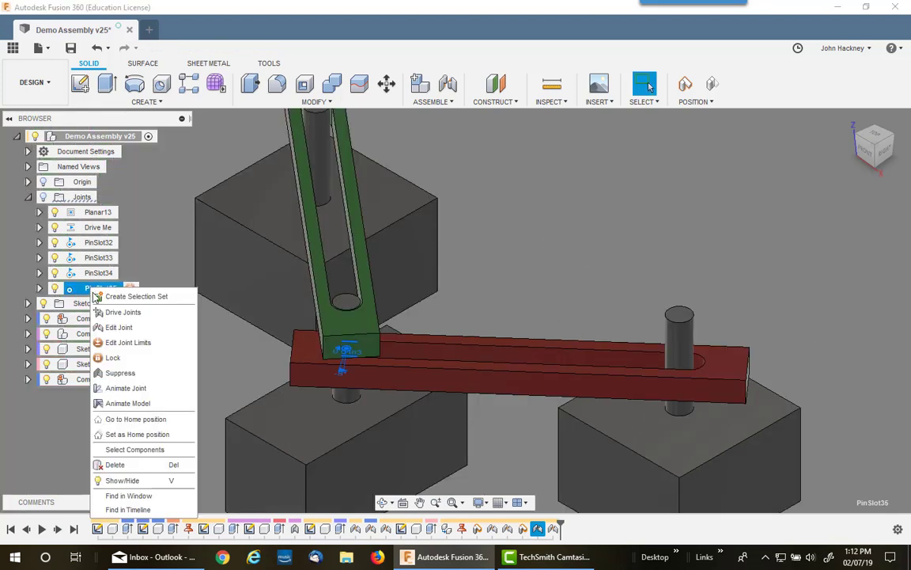
click(129, 343)
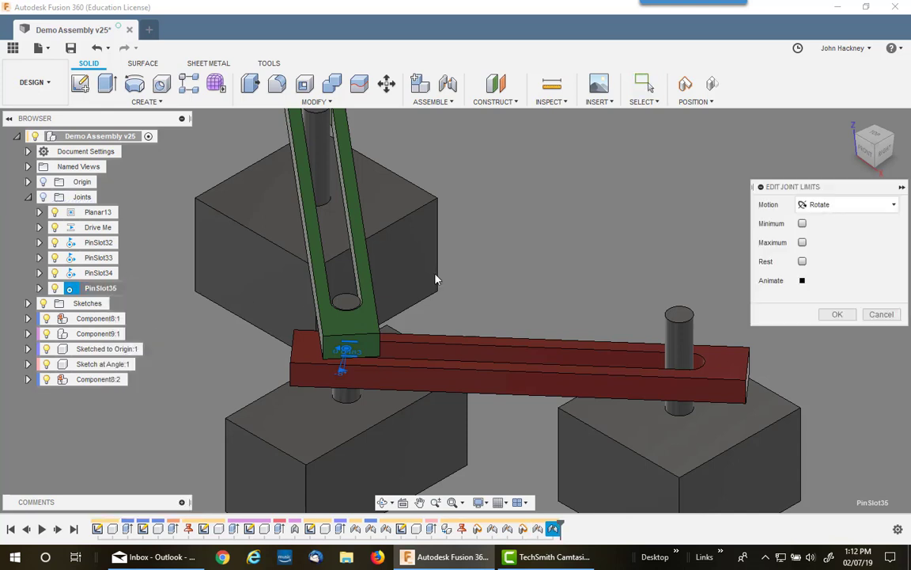
click(842, 206)
click(822, 239)
click(802, 225)
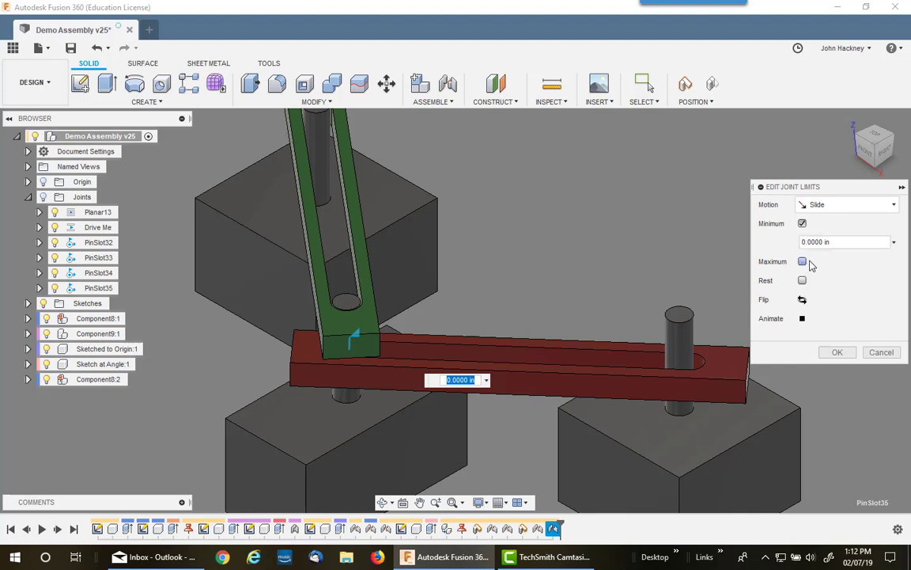
click(802, 262)
drag(832, 241, 810, 241)
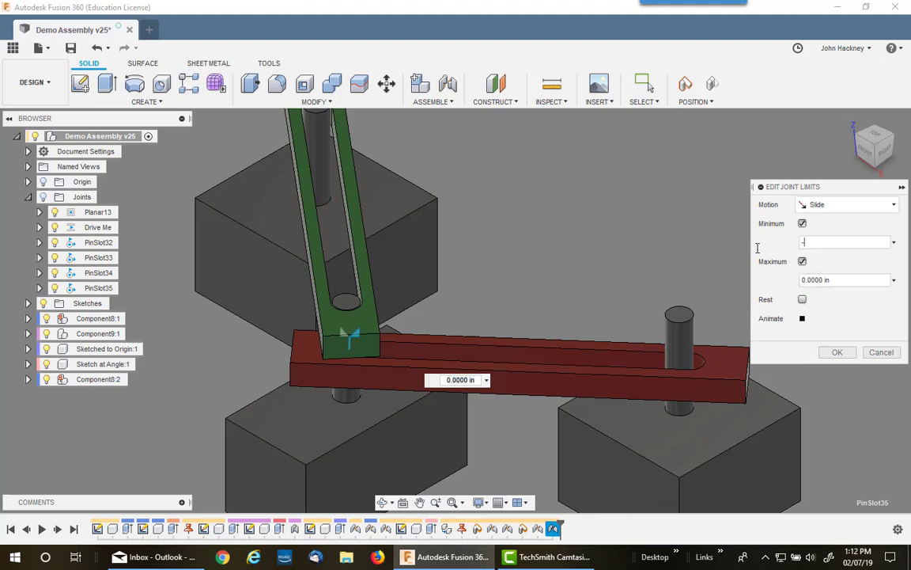
text(-2)
click(843, 279)
text(0)
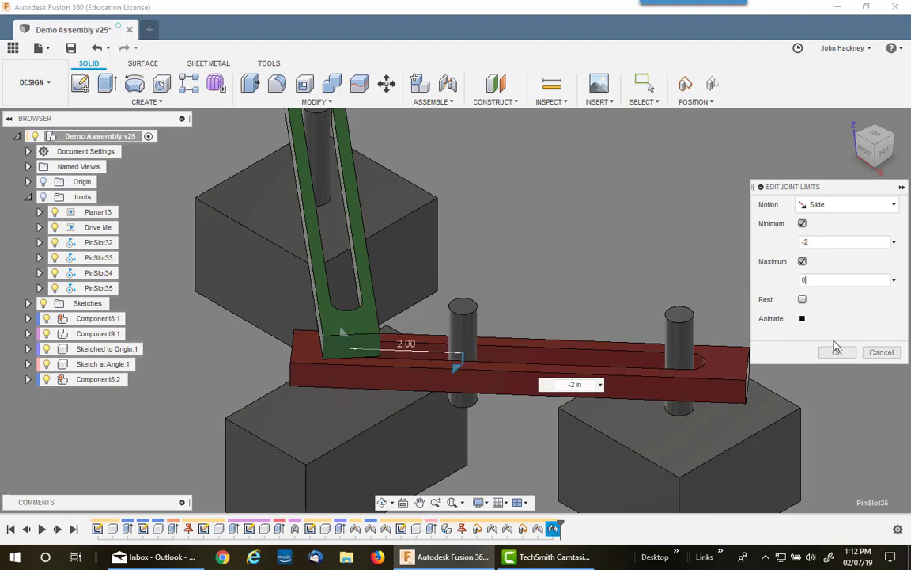
click(804, 320)
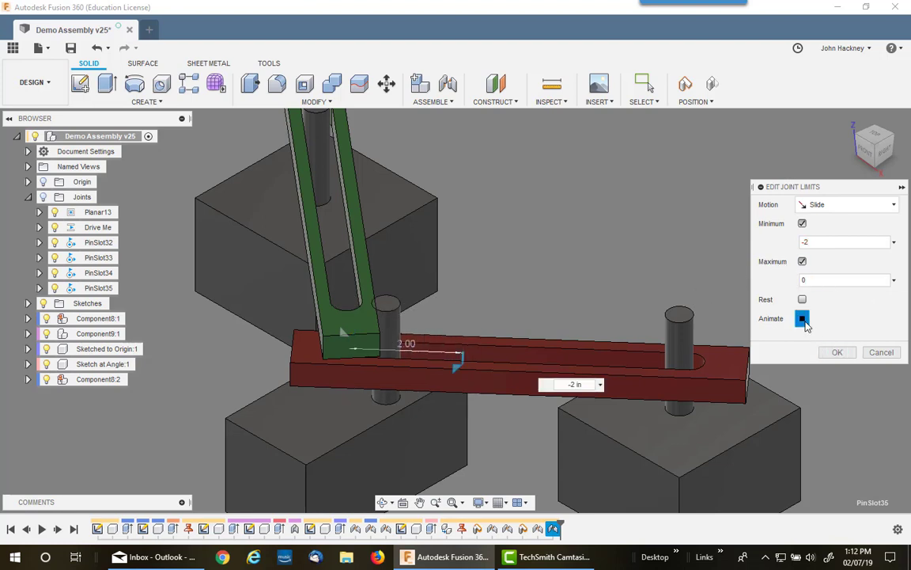
click(838, 353)
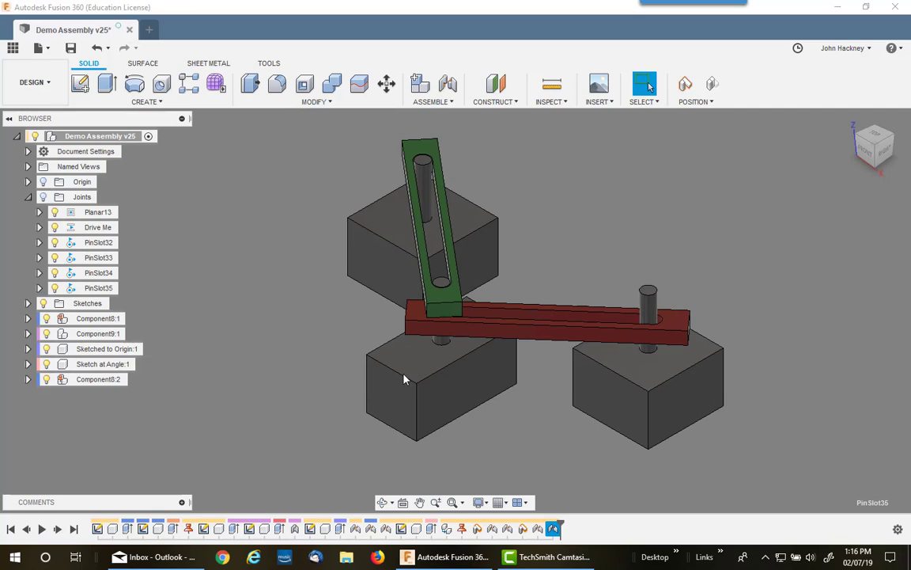
Drag the green link so the linkage swings to the green link upright and the red link spanning across.
drag(403, 380, 485, 341)
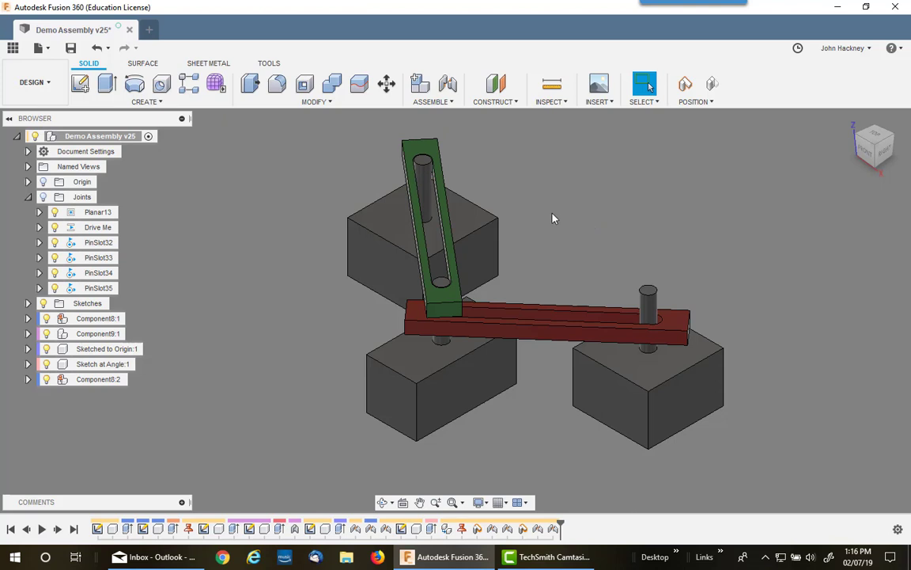
click(446, 104)
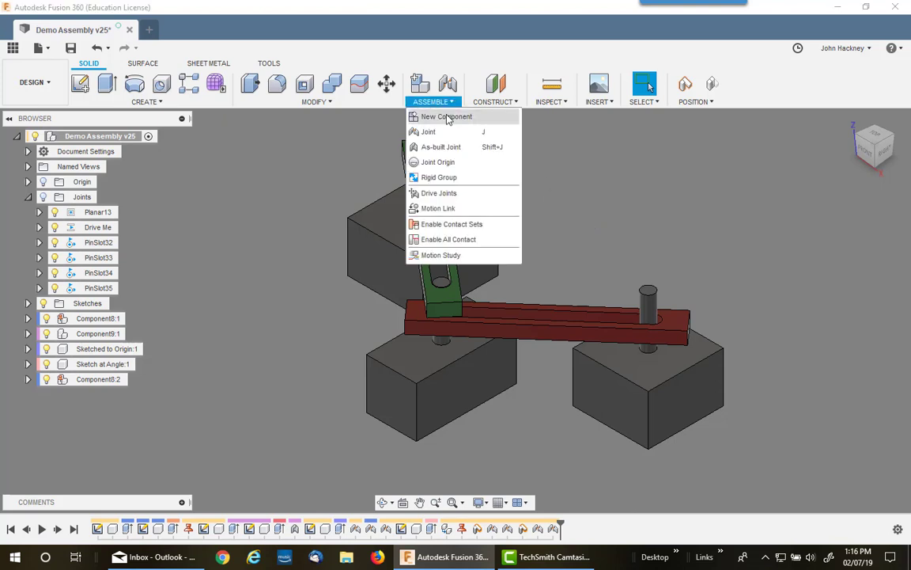
click(440, 163)
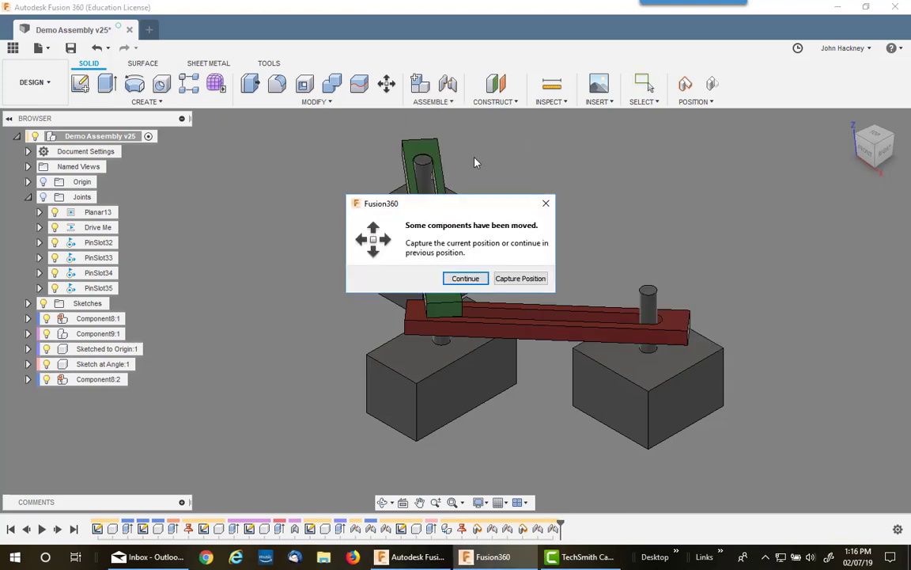
click(519, 279)
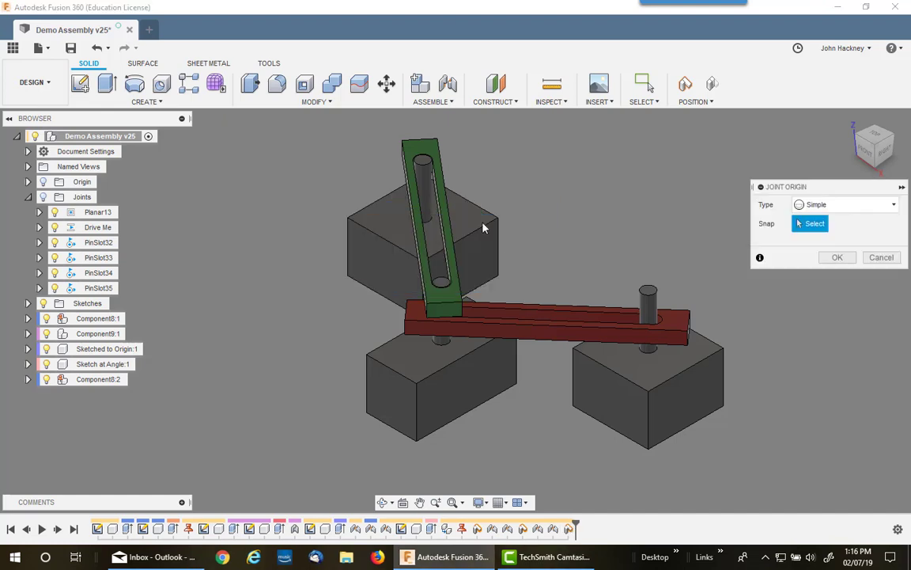
click(425, 163)
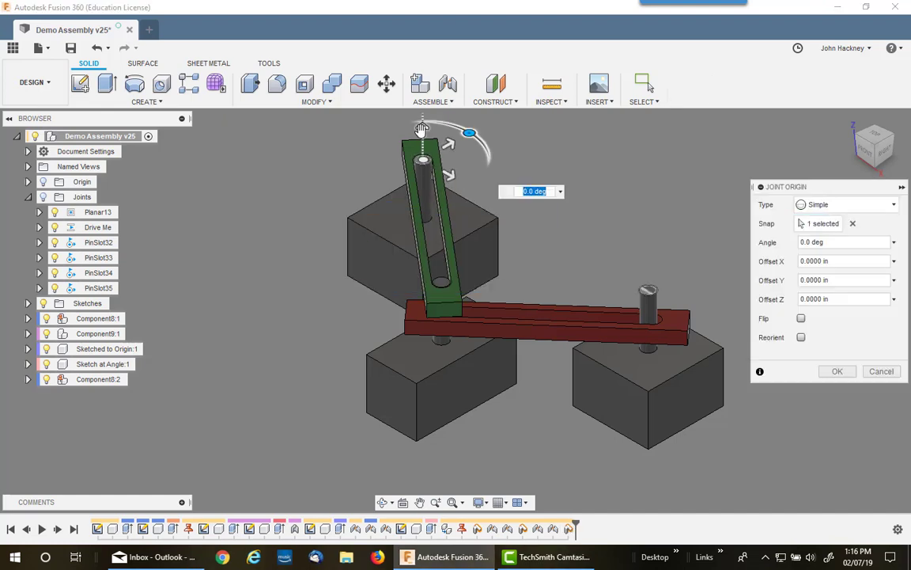
drag(421, 128, 422, 106)
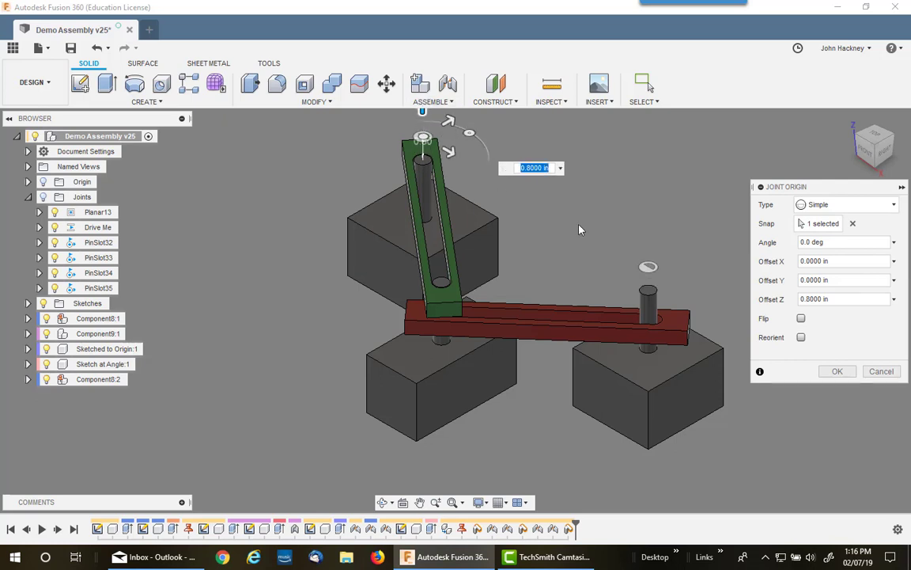
click(883, 371)
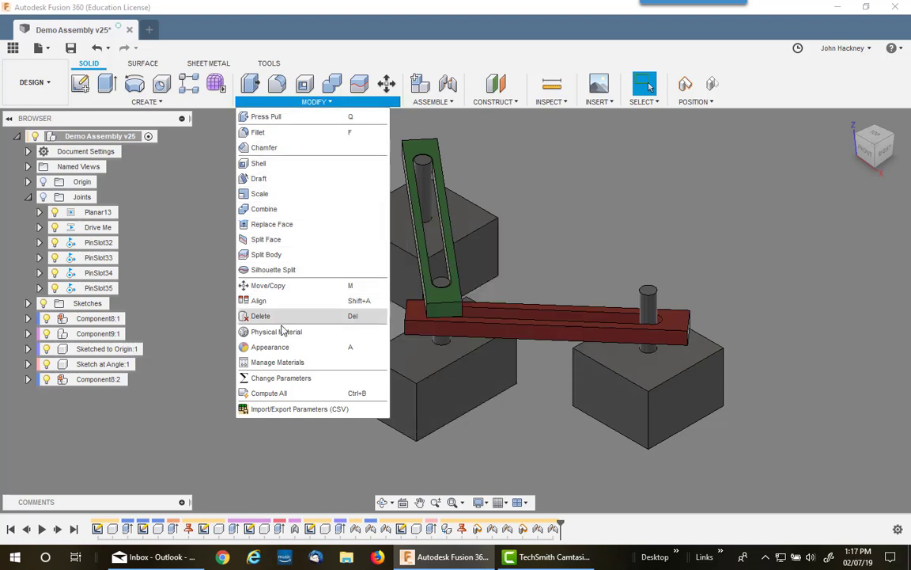
click(283, 379)
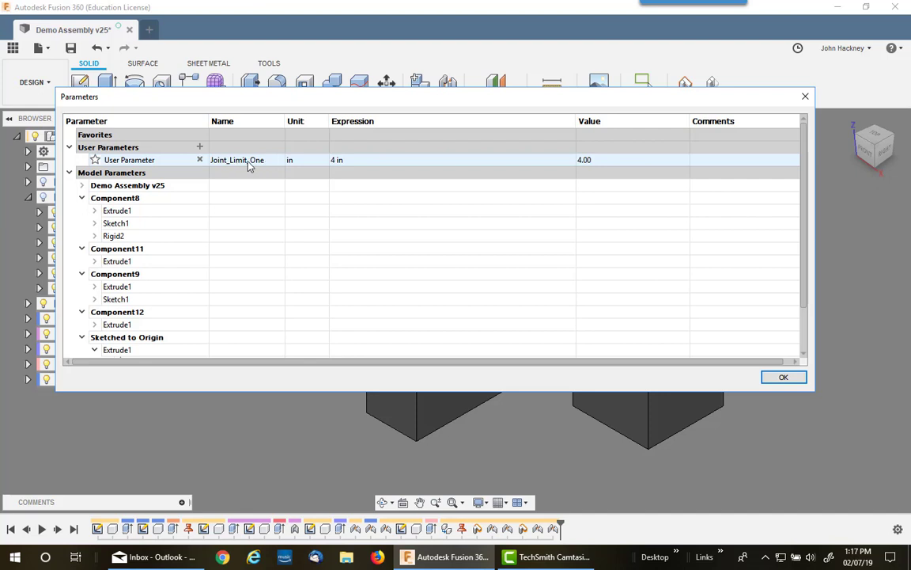
click(787, 379)
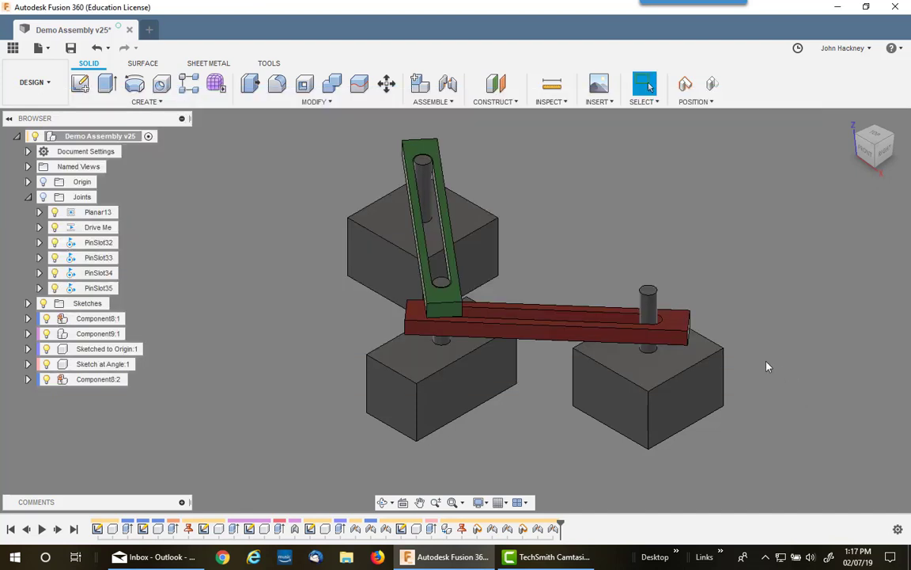
Replace PinSlot32's 2 in maximum slide limit with the Joint_Limit_One user parameter.
right_click(98, 247)
click(146, 299)
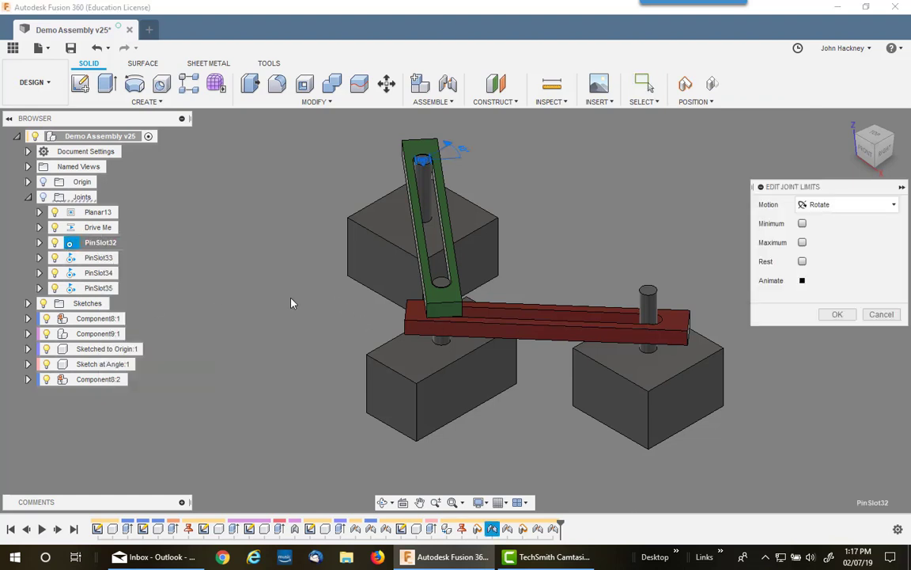
click(831, 206)
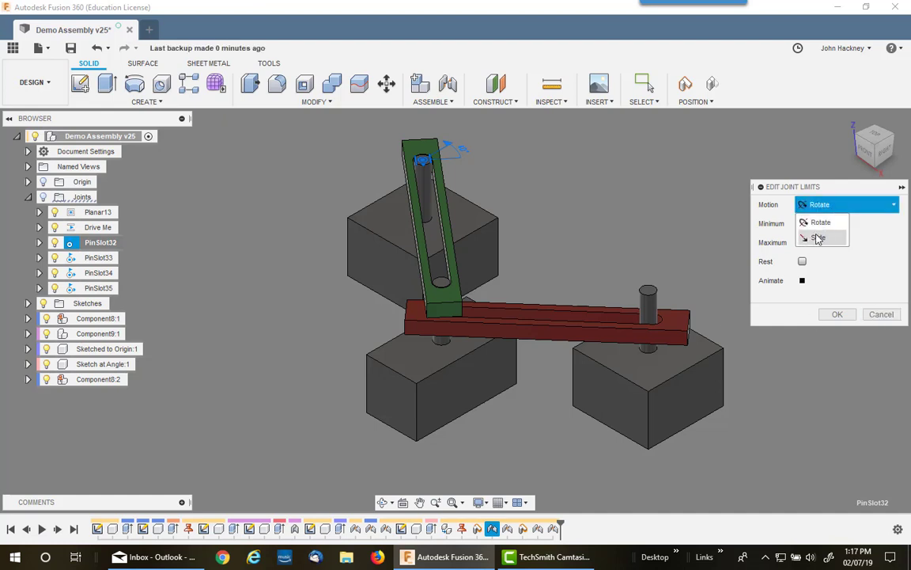
click(819, 239)
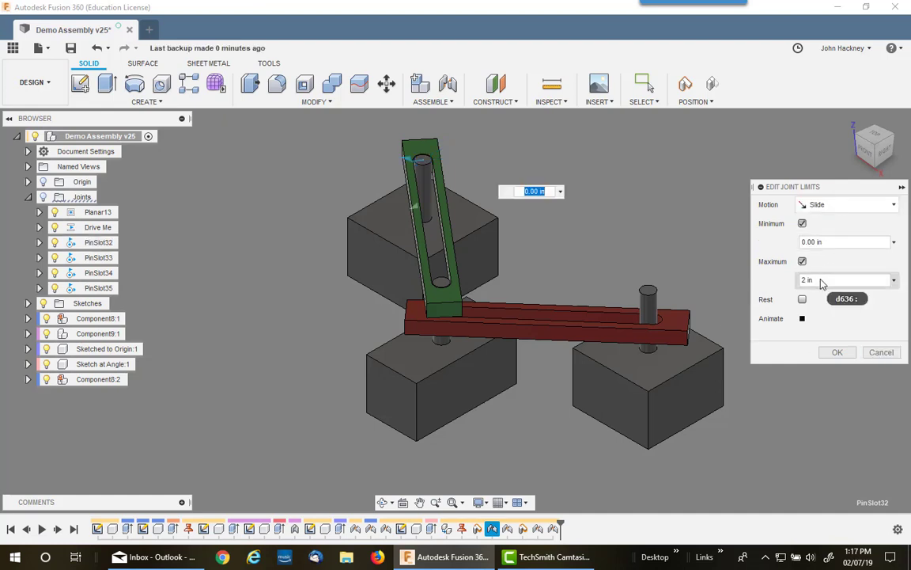
click(831, 280)
drag(833, 282, 766, 295)
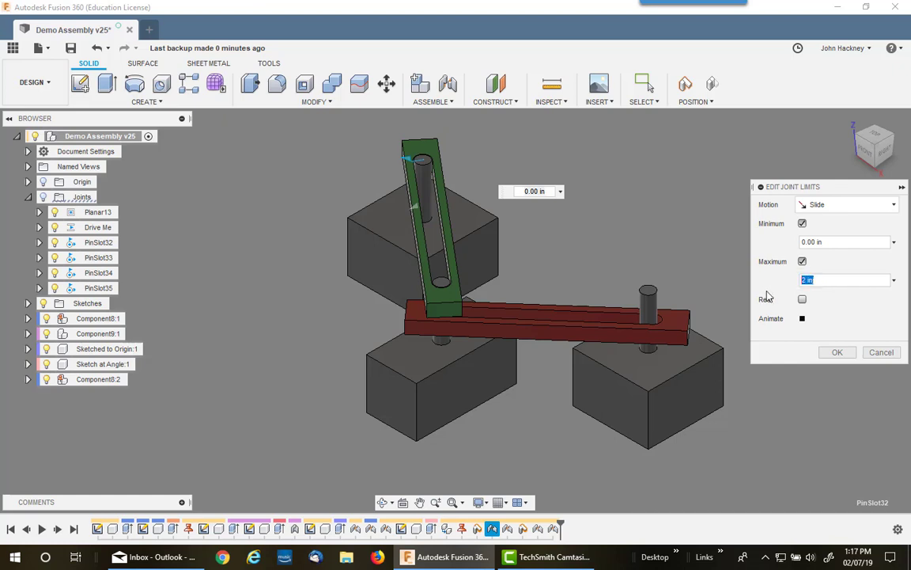
text(J)
click(794, 300)
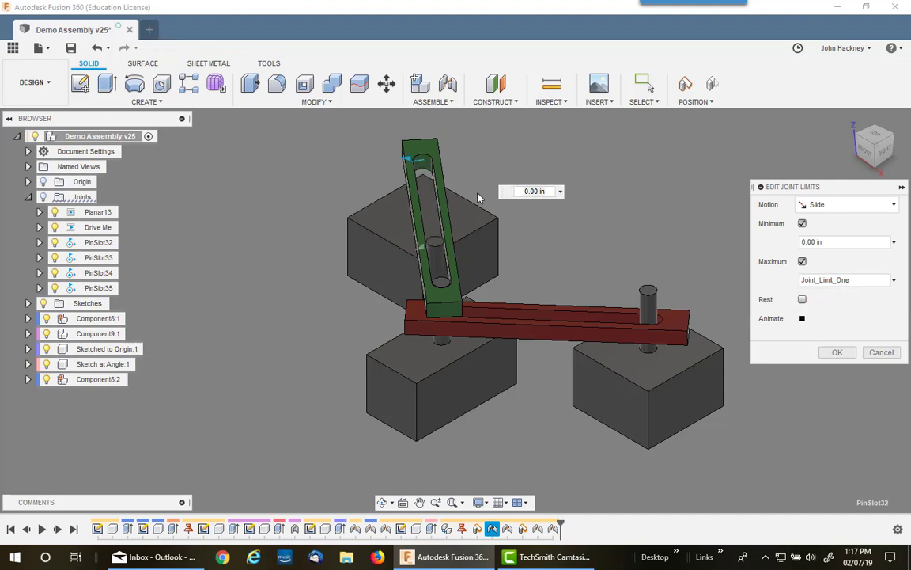
click(835, 352)
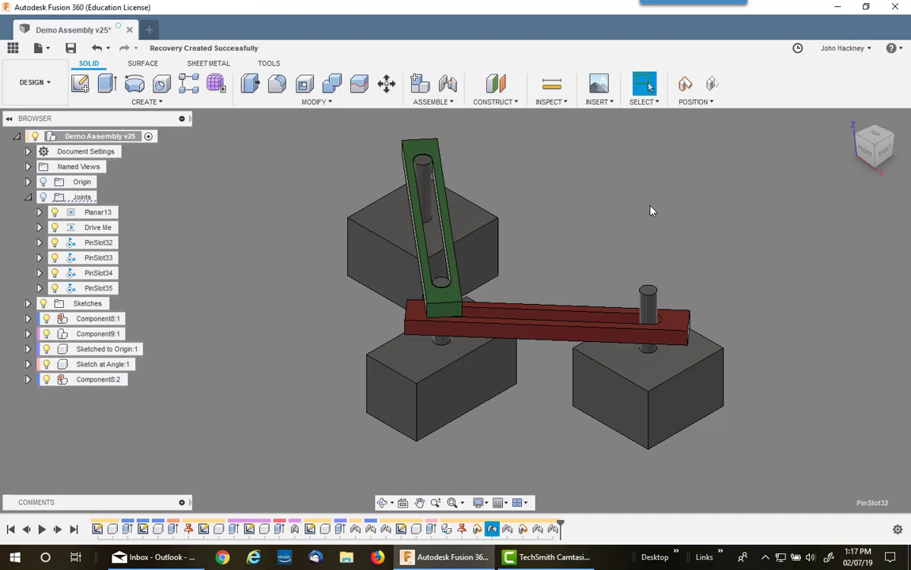
drag(466, 362, 443, 363)
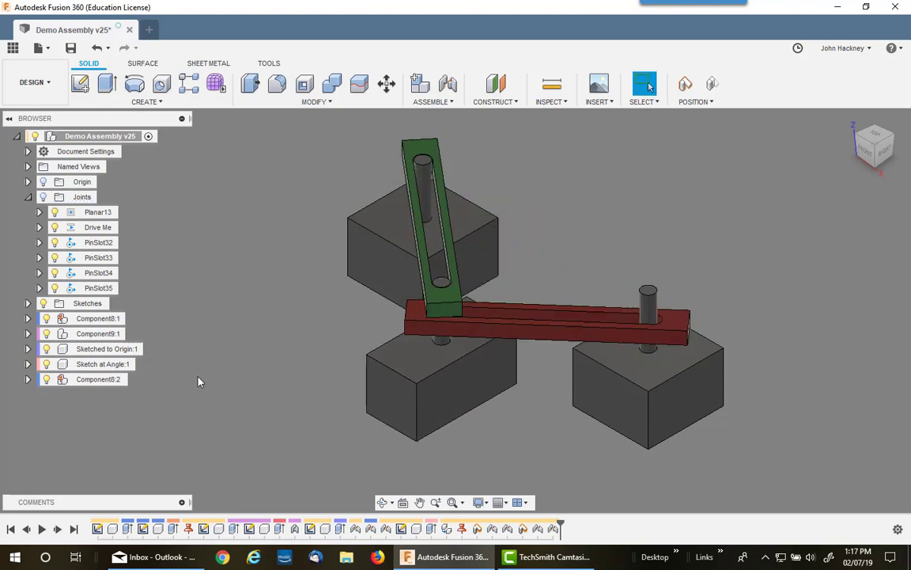